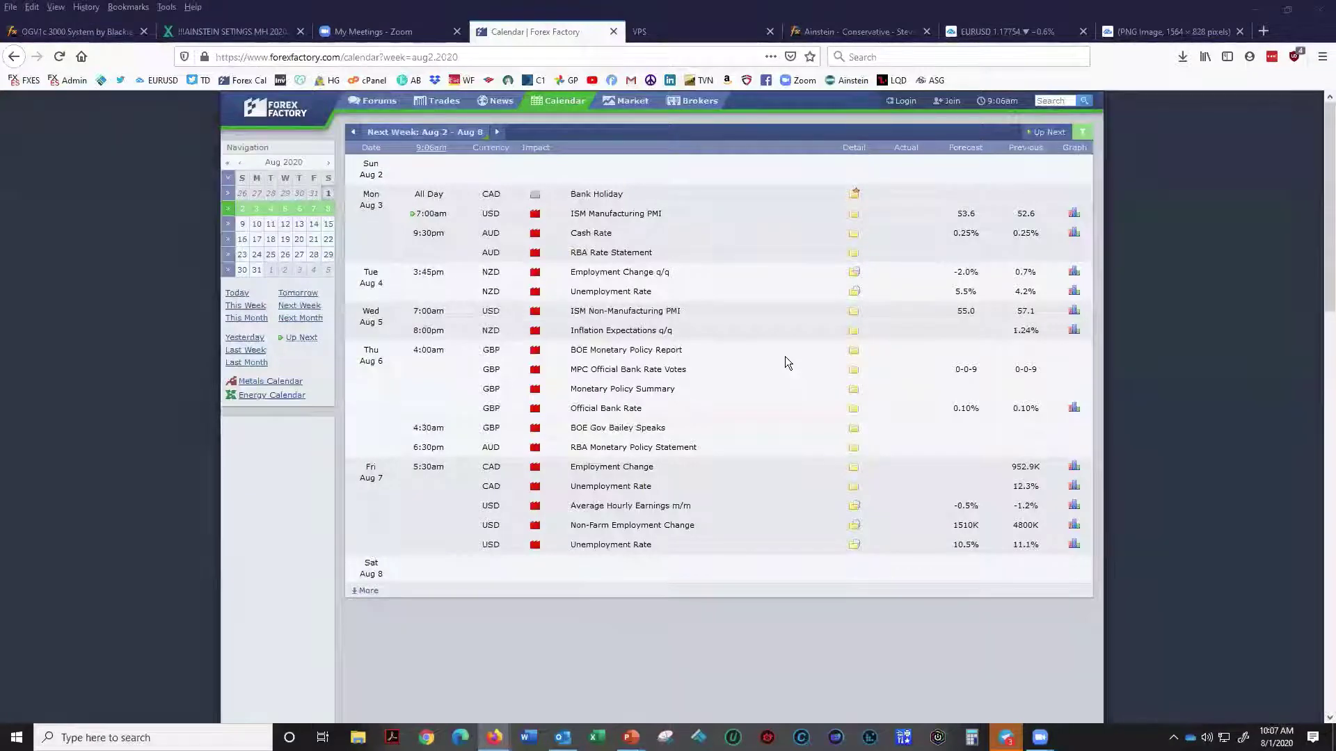
# Leave the Forex Factory calendar for the TradingView EURUSD daily chart.
pyautogui.scroll(-1, 785, 363)
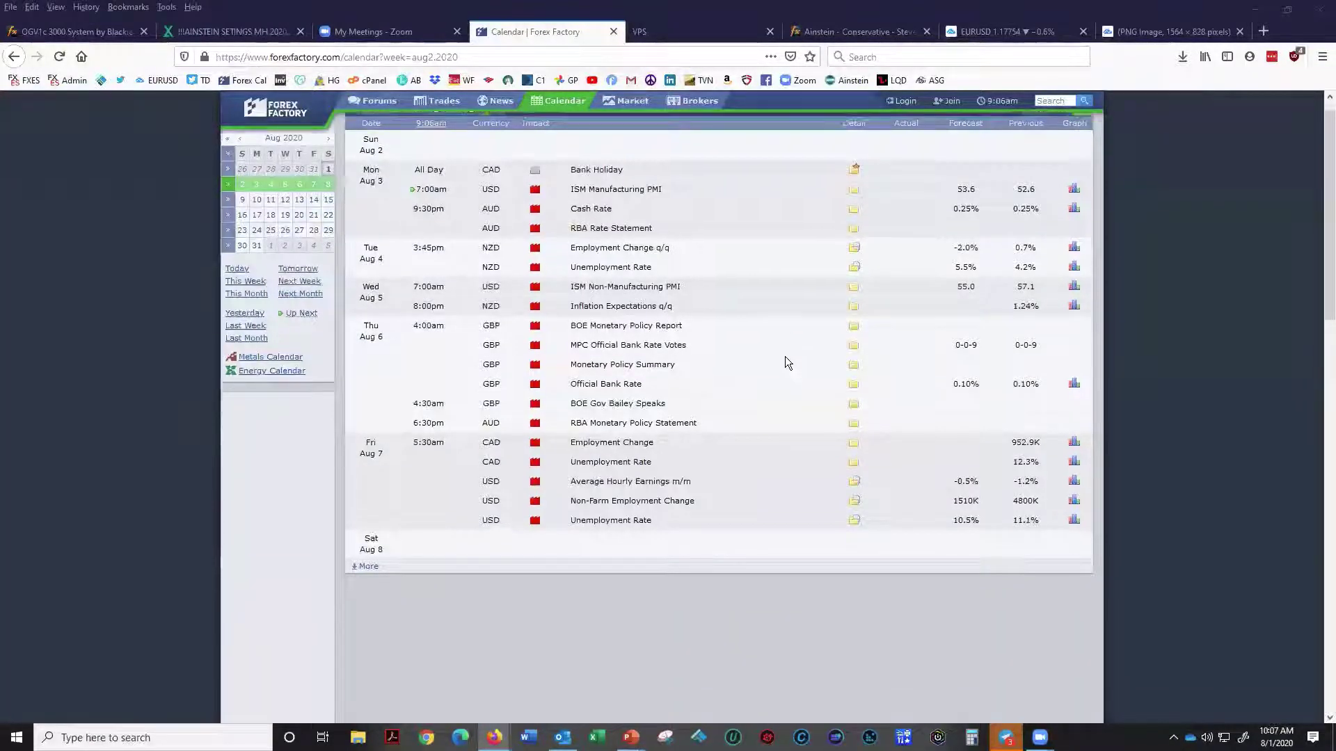
pyautogui.scroll(1, 785, 356)
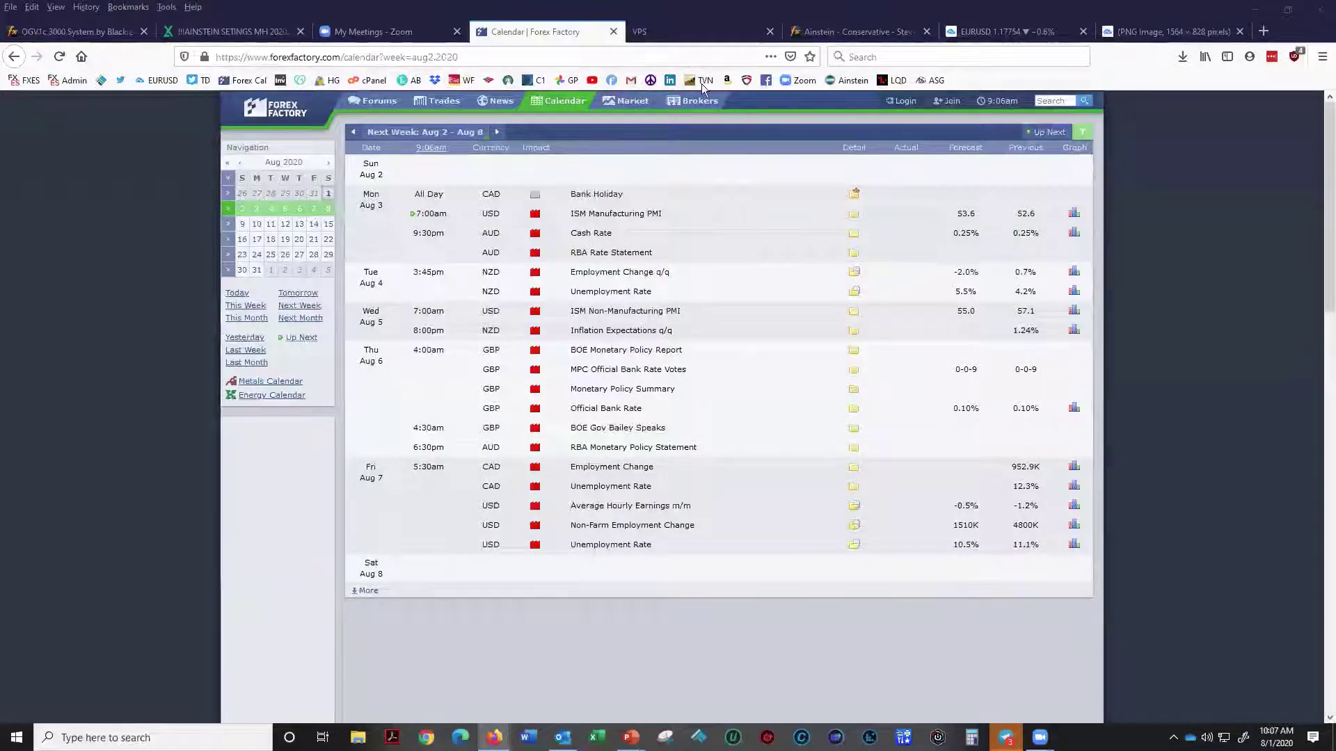
pyautogui.click(1008, 30)
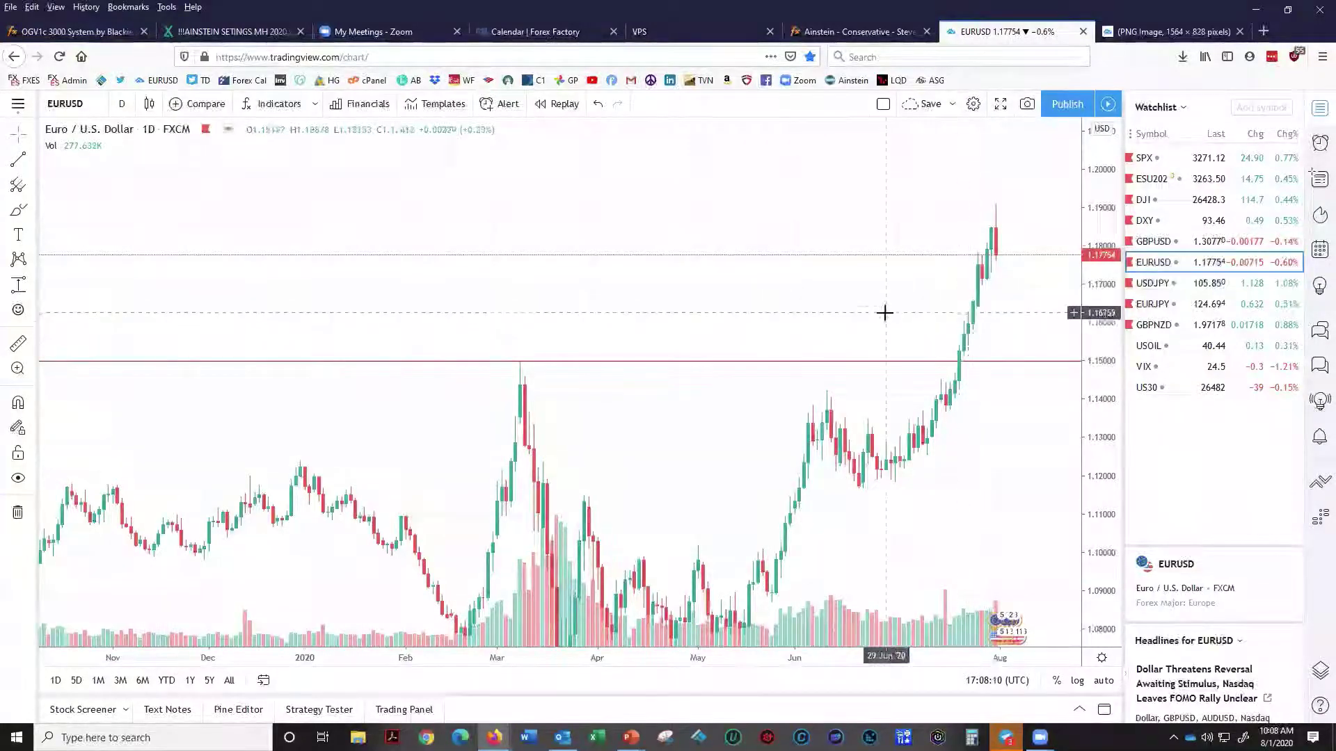
# Zoom into the EURUSD chart, then open the Ainstein Conservative myfxbook page showing +13.16%.
pyautogui.scroll(5, 884, 313)
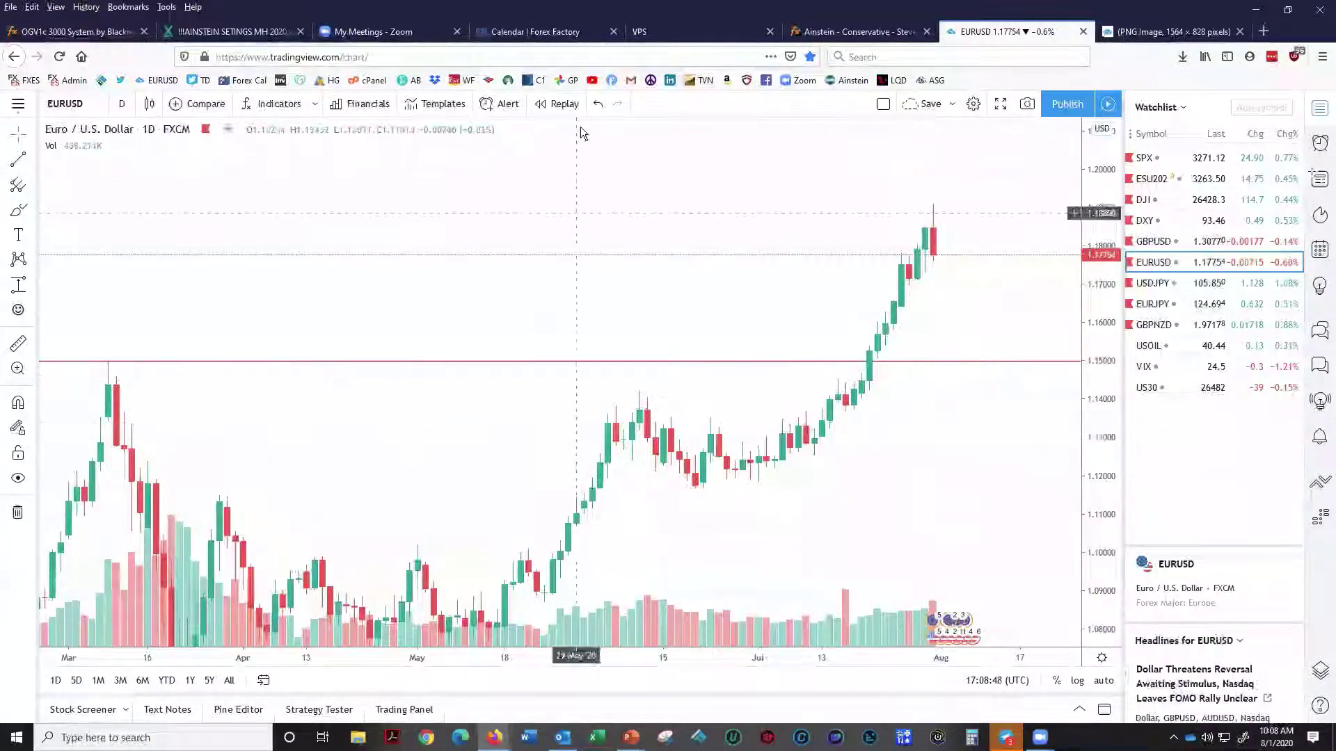
pyautogui.click(840, 32)
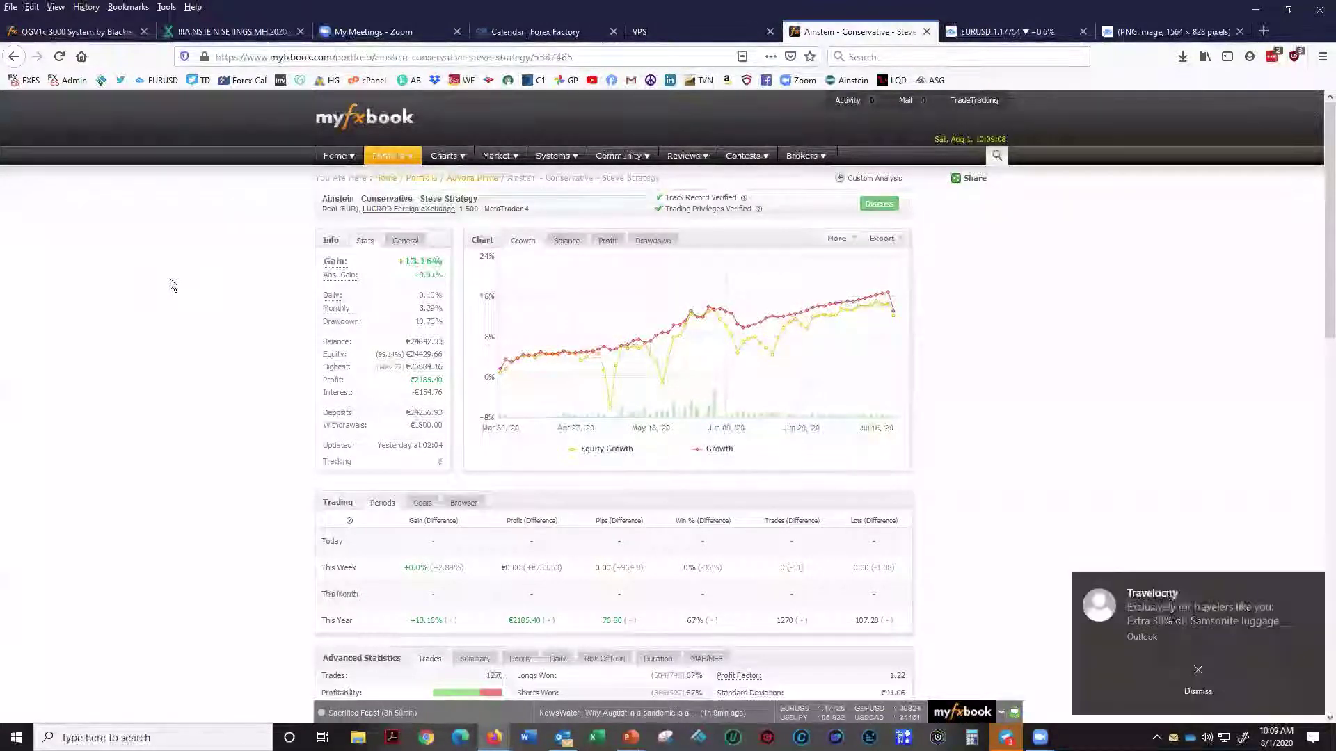
# Dismiss the Travelocity luggage ad and return to the EURUSD TradingView chart.
pyautogui.click(1200, 677)
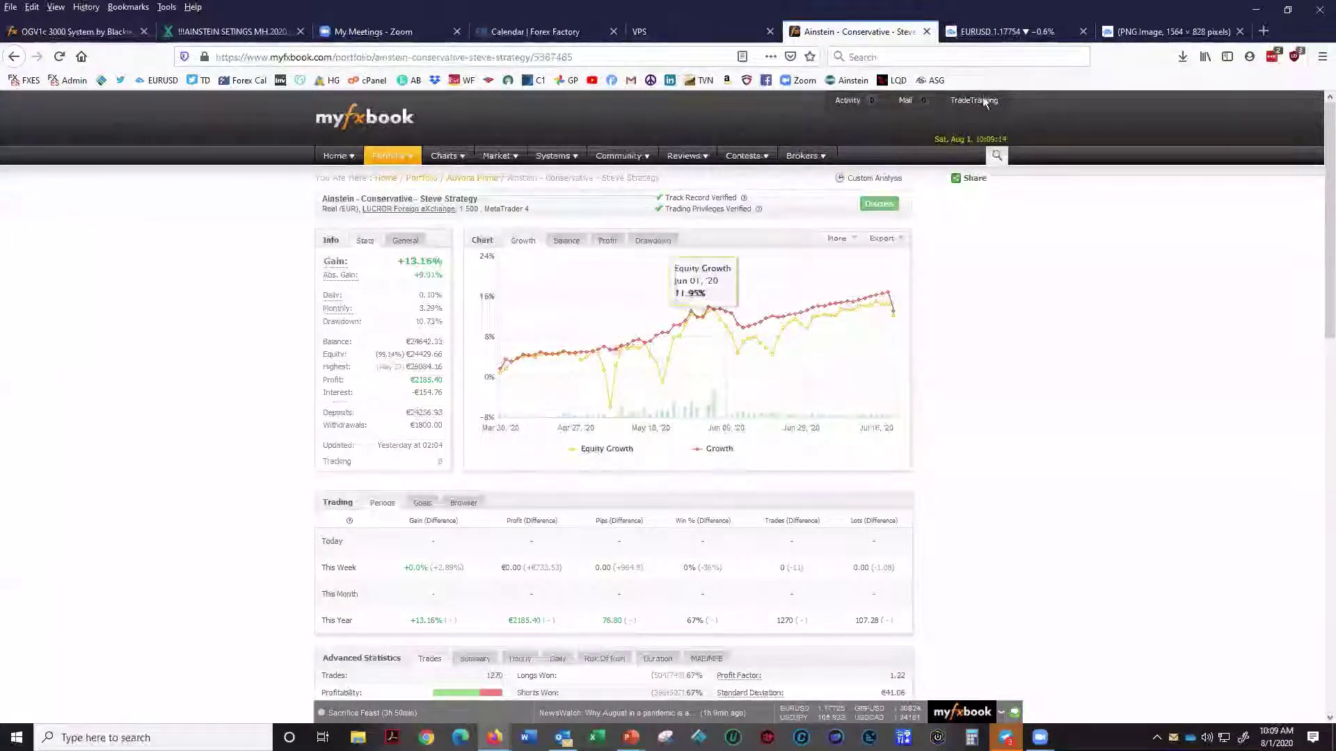
pyautogui.click(1040, 31)
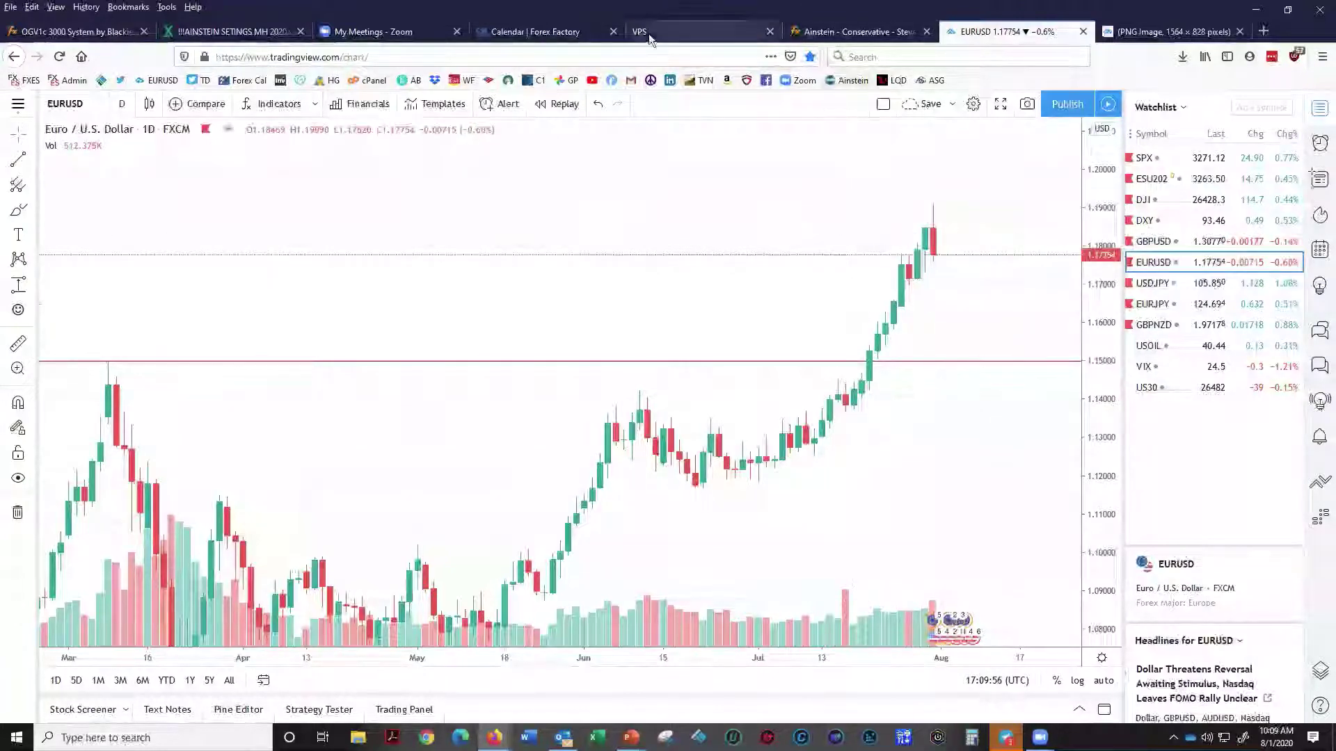
pyautogui.click(549, 32)
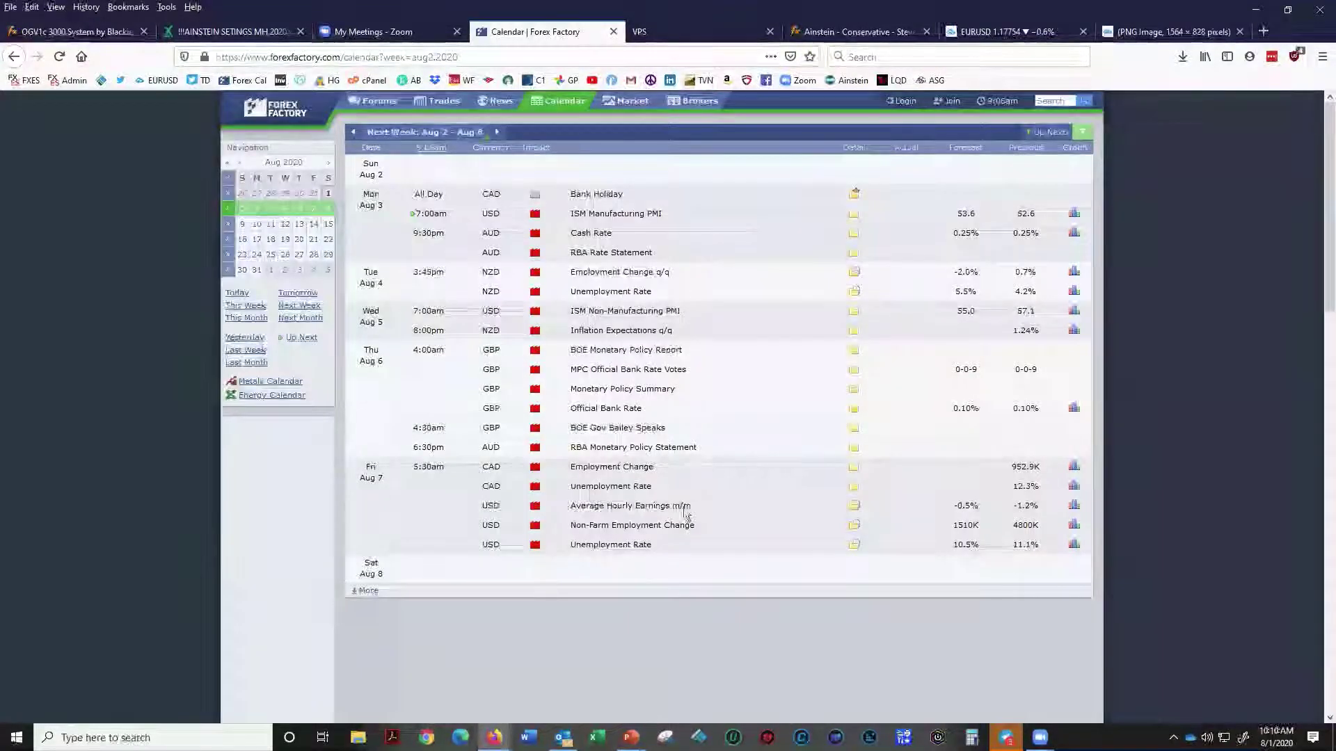
pyautogui.click(960, 35)
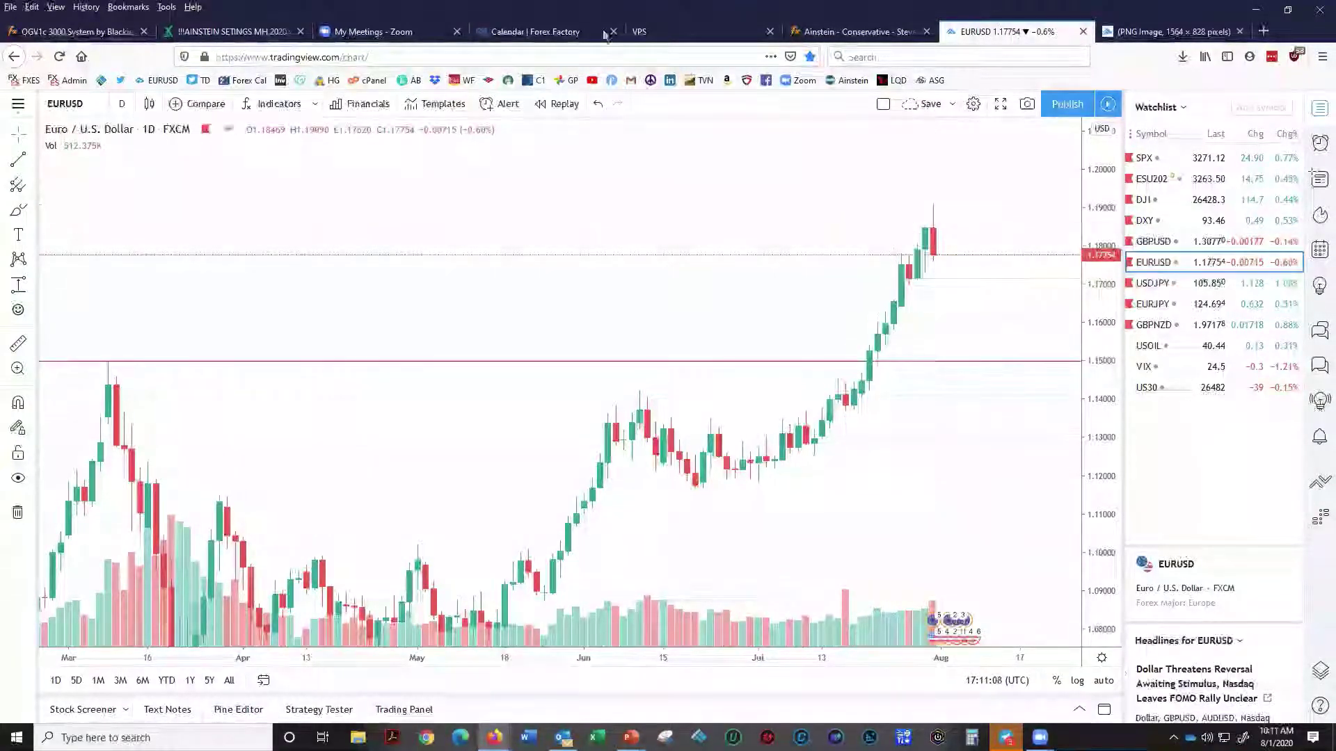
# Bring up the Forex Factory calendar for Aug 2 – Aug 8.
pyautogui.click(495, 32)
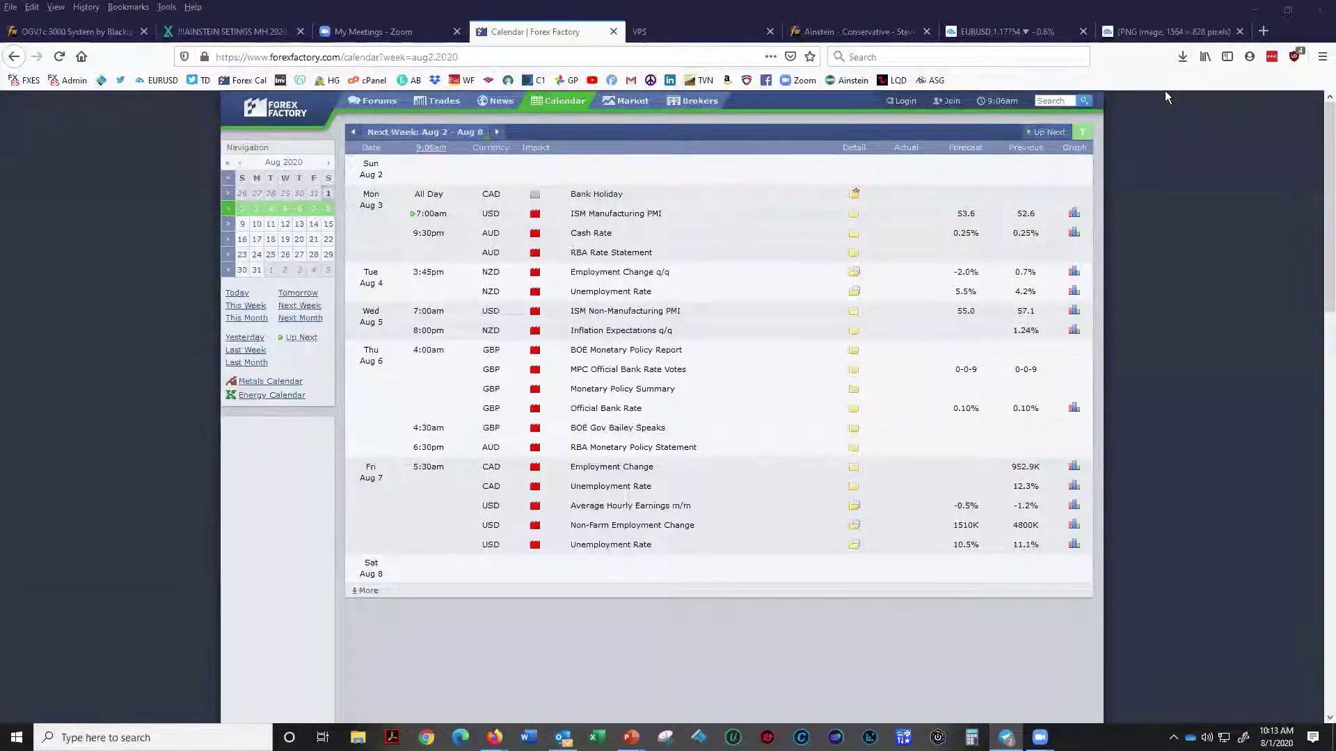
# Switch to the VPS showing MetaTrader 4 with EURJPY, EURUSD and USDJPY daily charts.
pyautogui.click(721, 32)
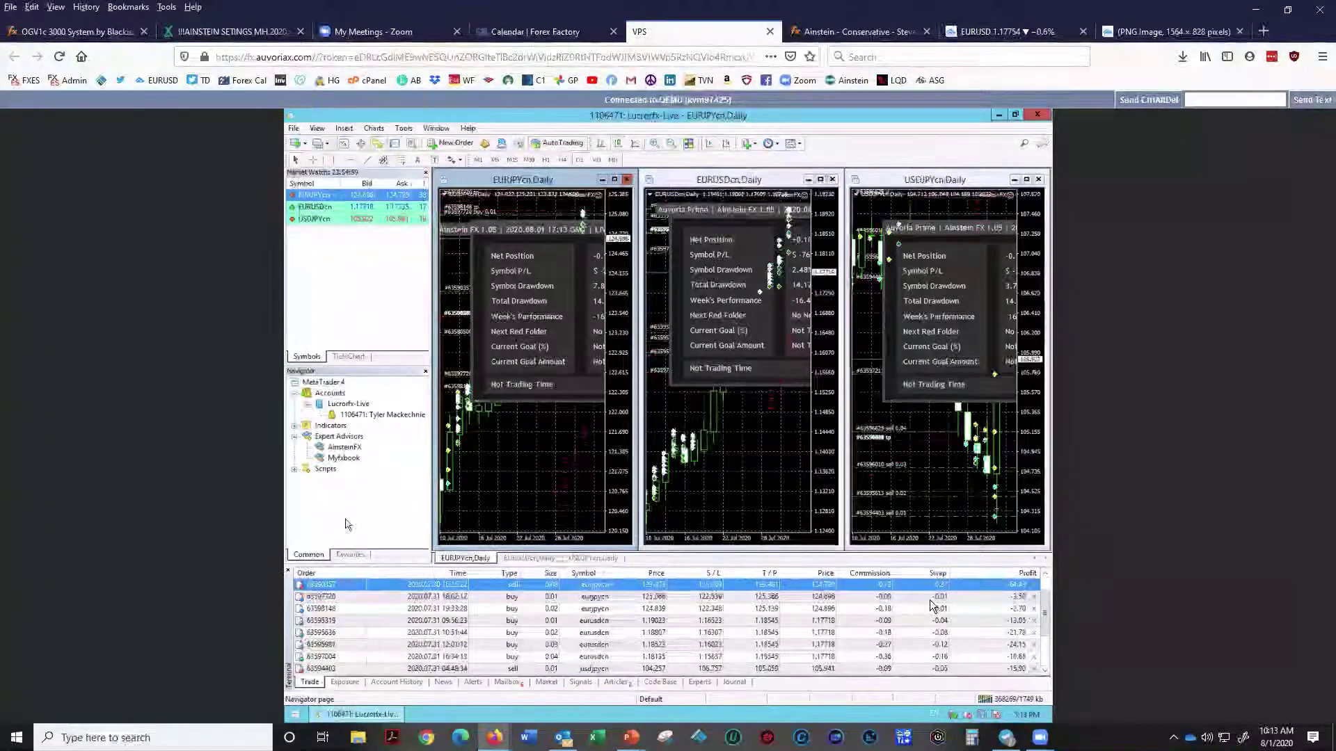
pyautogui.scroll(-2, 933, 605)
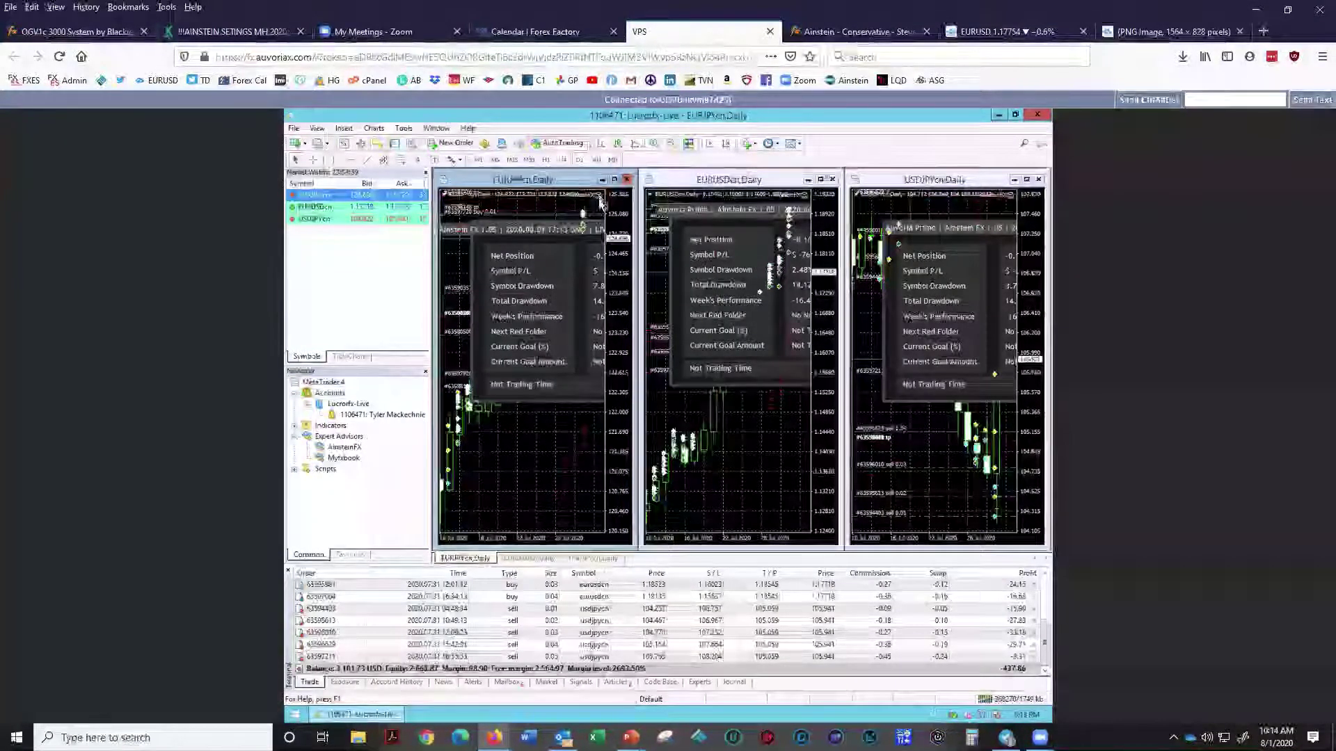
pyautogui.click(601, 202)
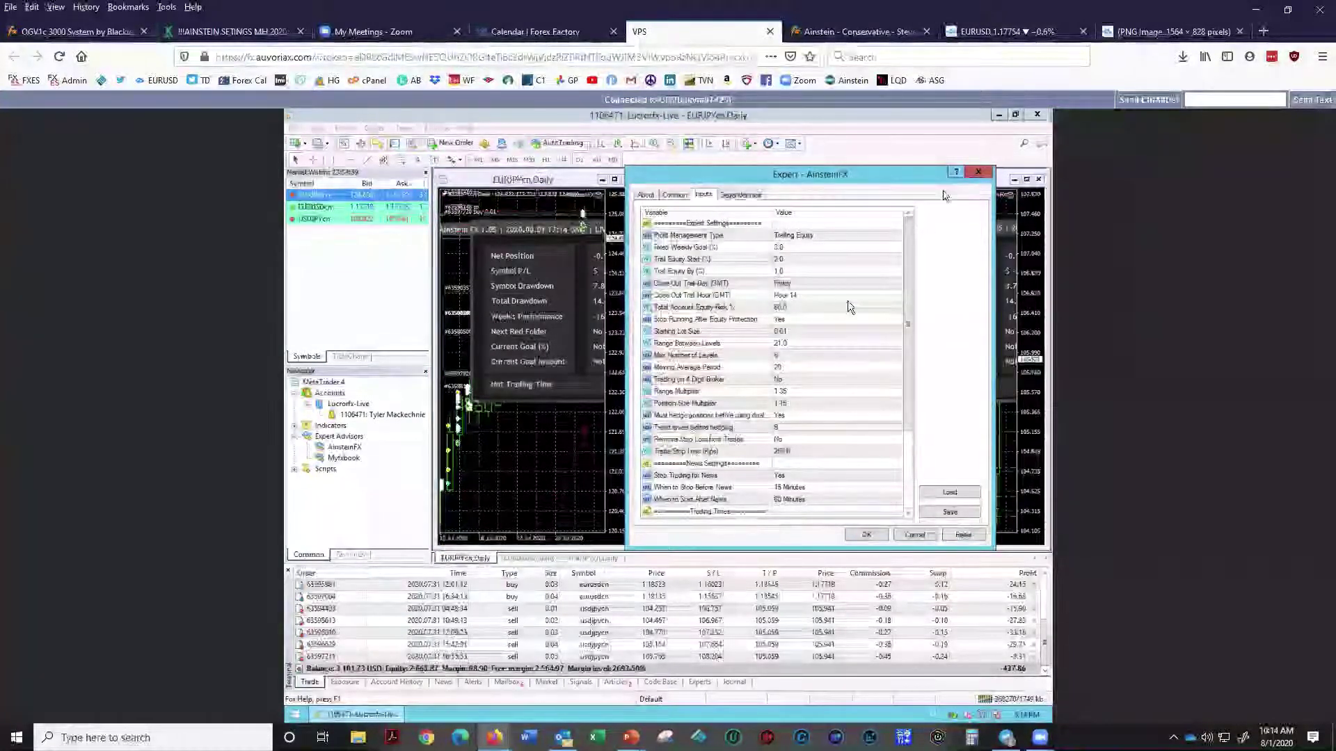
pyautogui.click(734, 343)
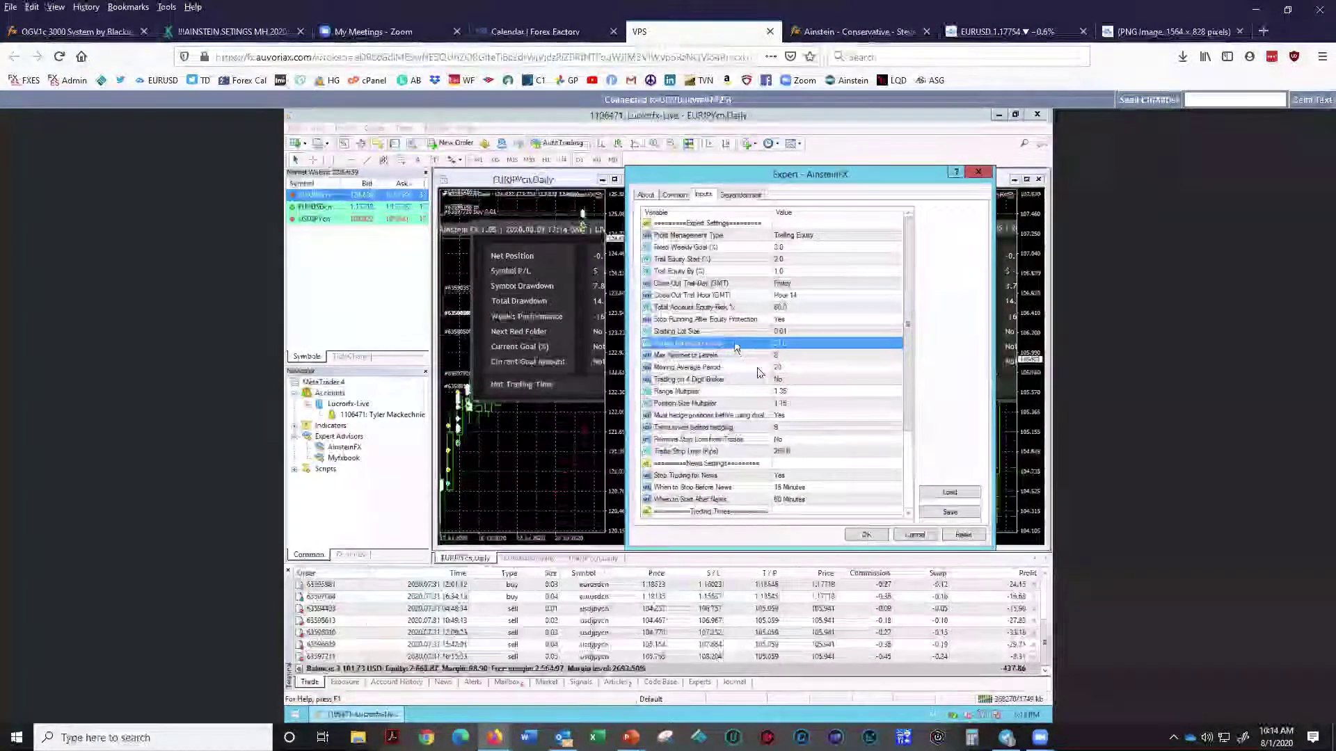
pyautogui.click(790, 393)
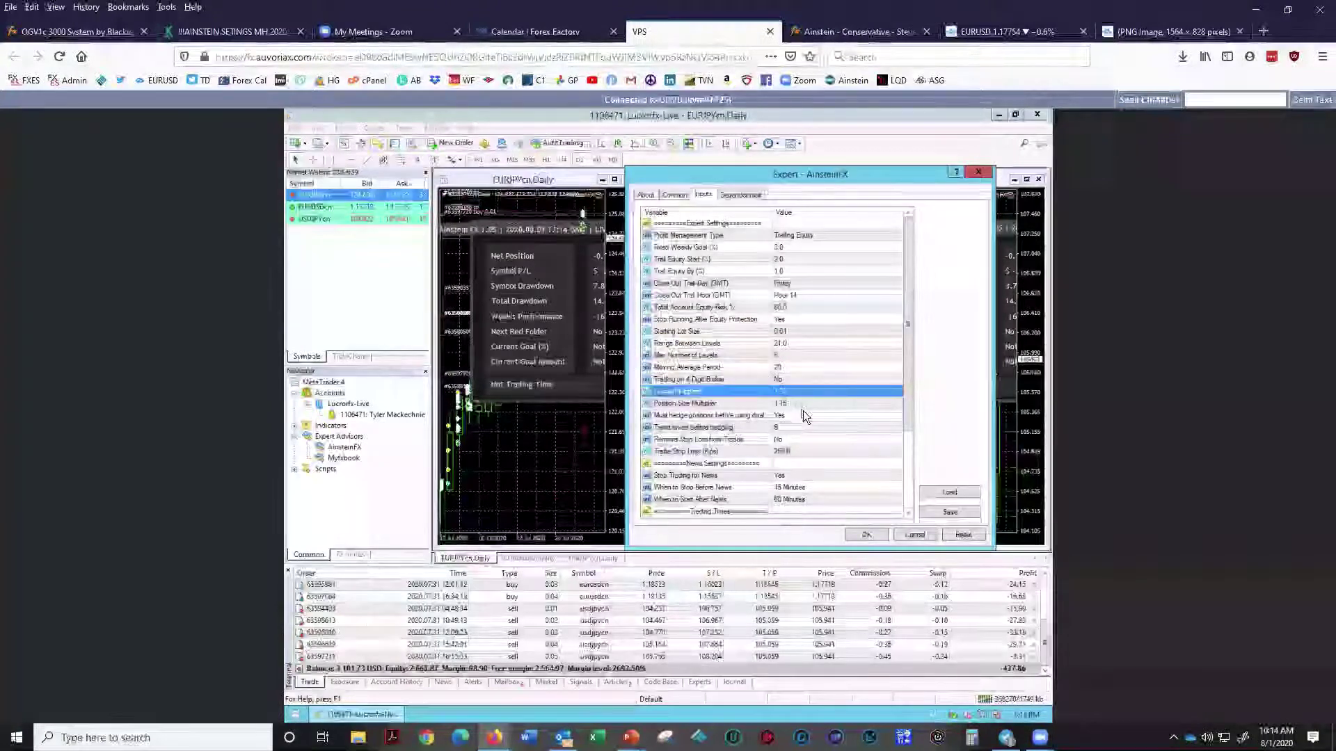
pyautogui.click(803, 412)
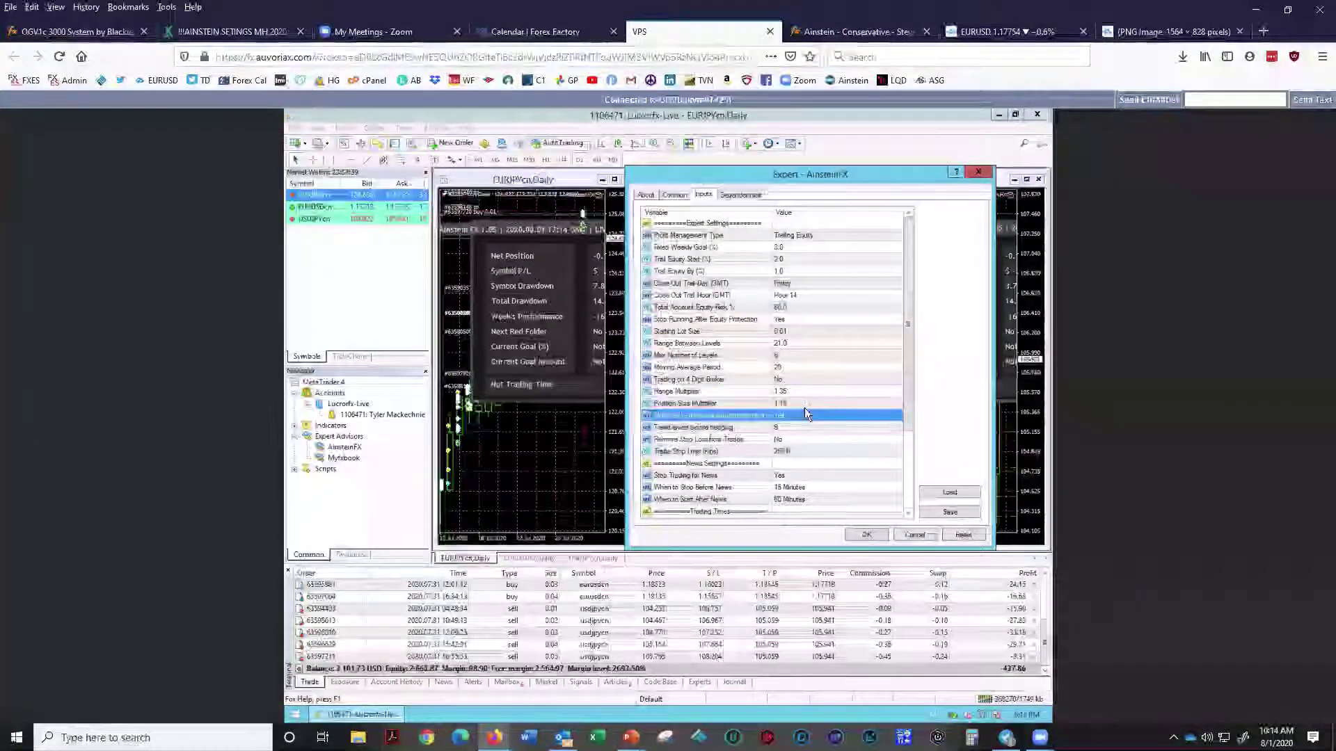
pyautogui.press('Up')
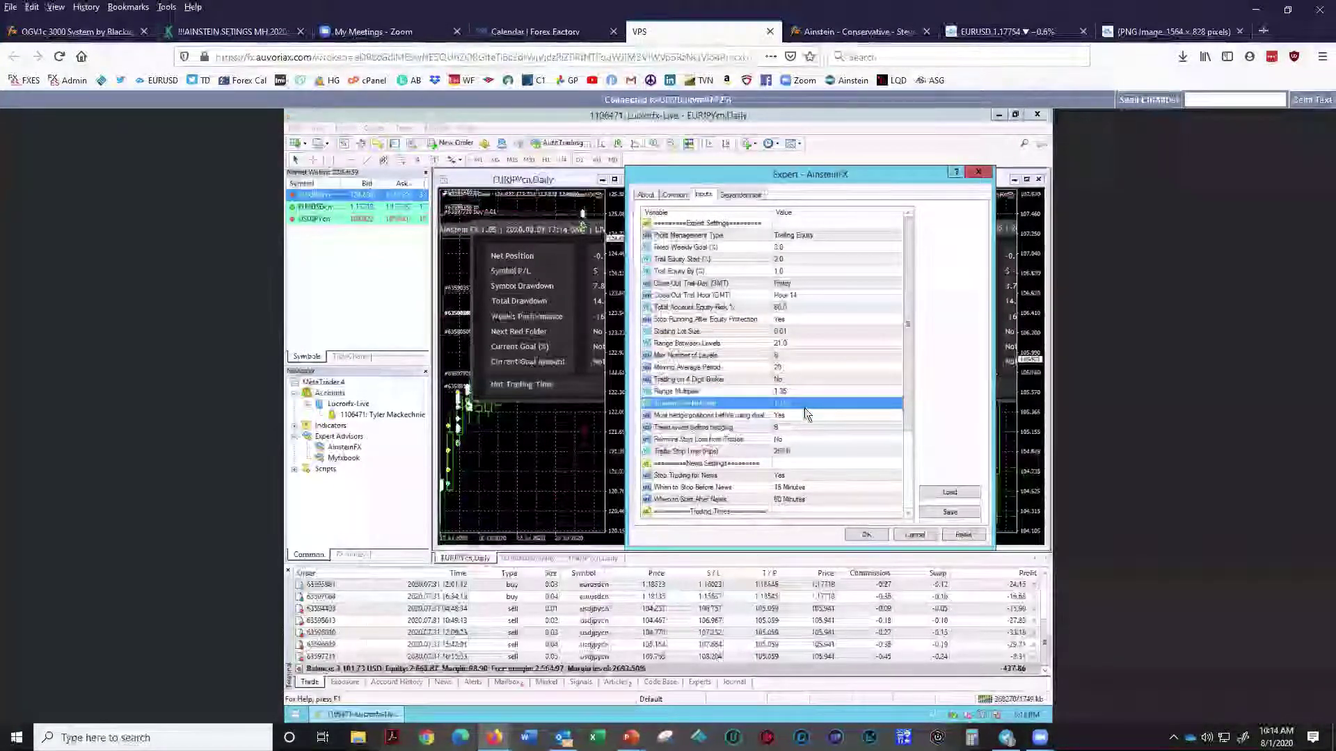
pyautogui.click(807, 344)
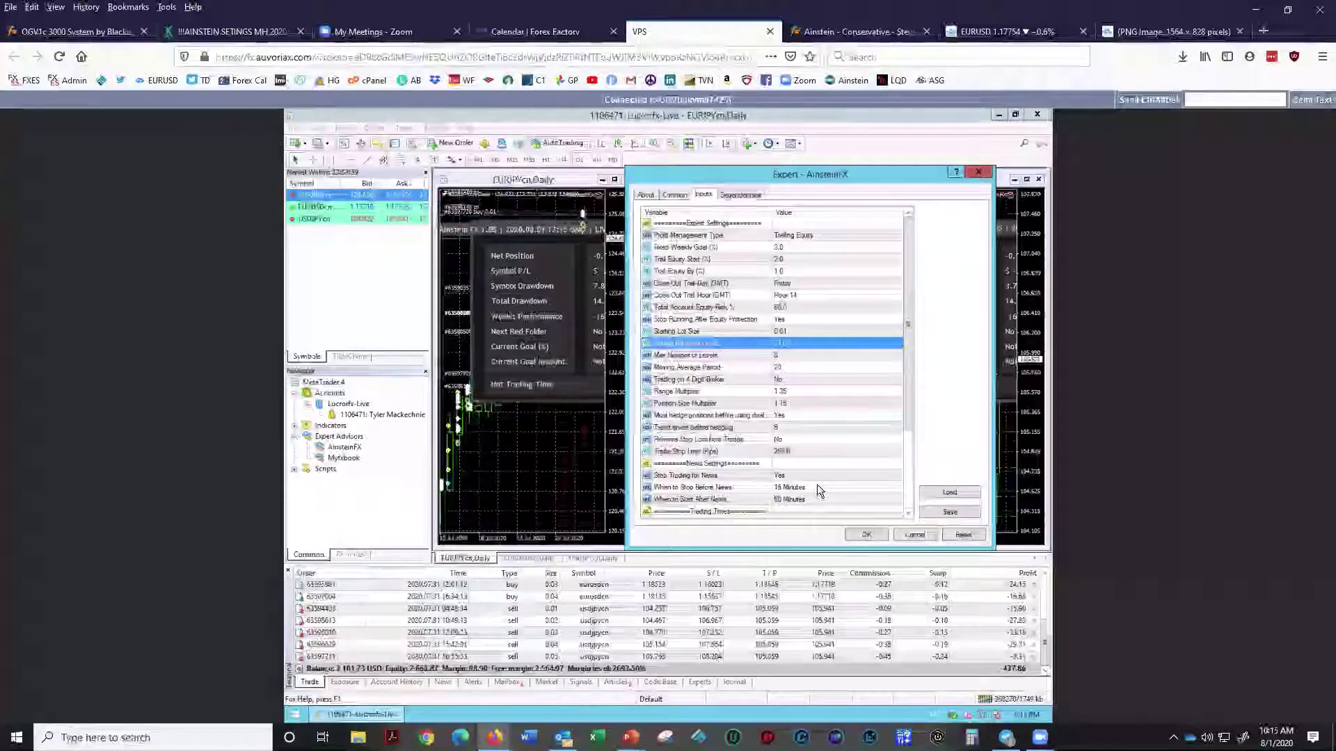
# Enter 20 as the AinsteinFX expert's Total Account Equity Risk % value.
pyautogui.click(739, 453)
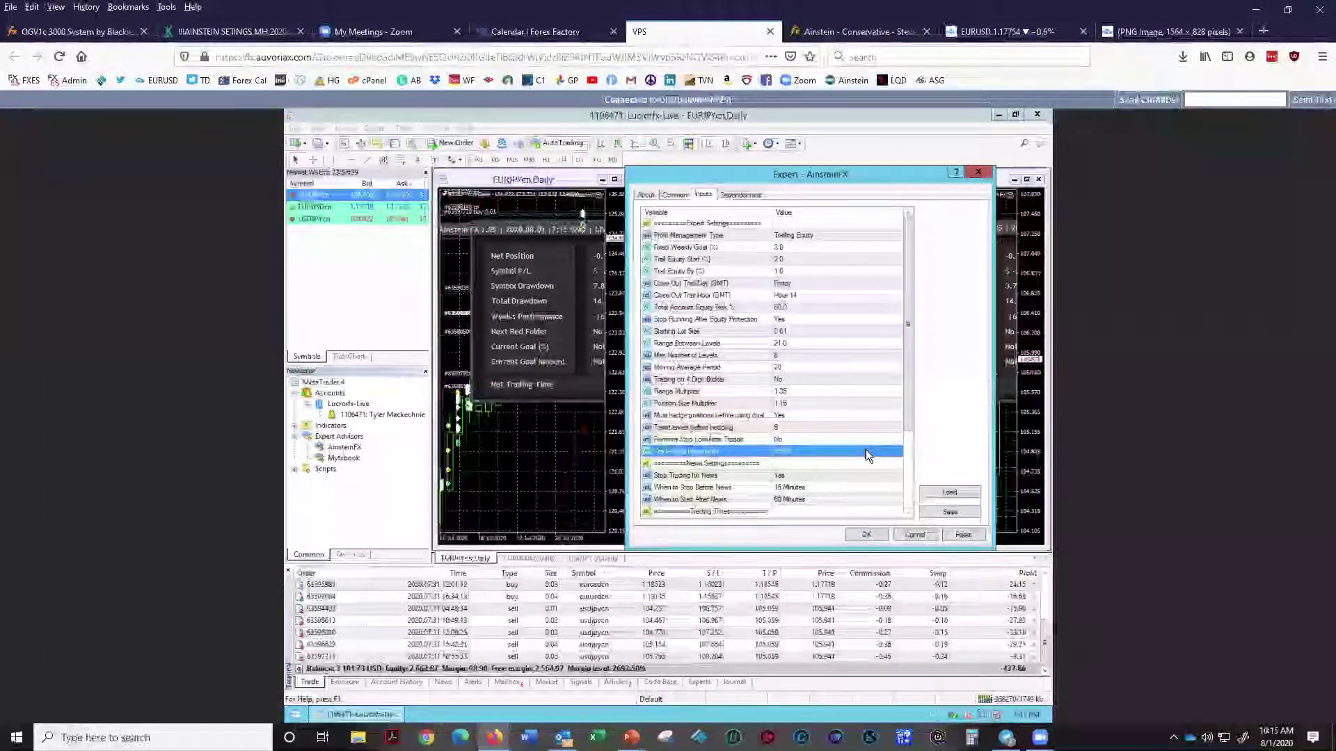
pyautogui.click(723, 308)
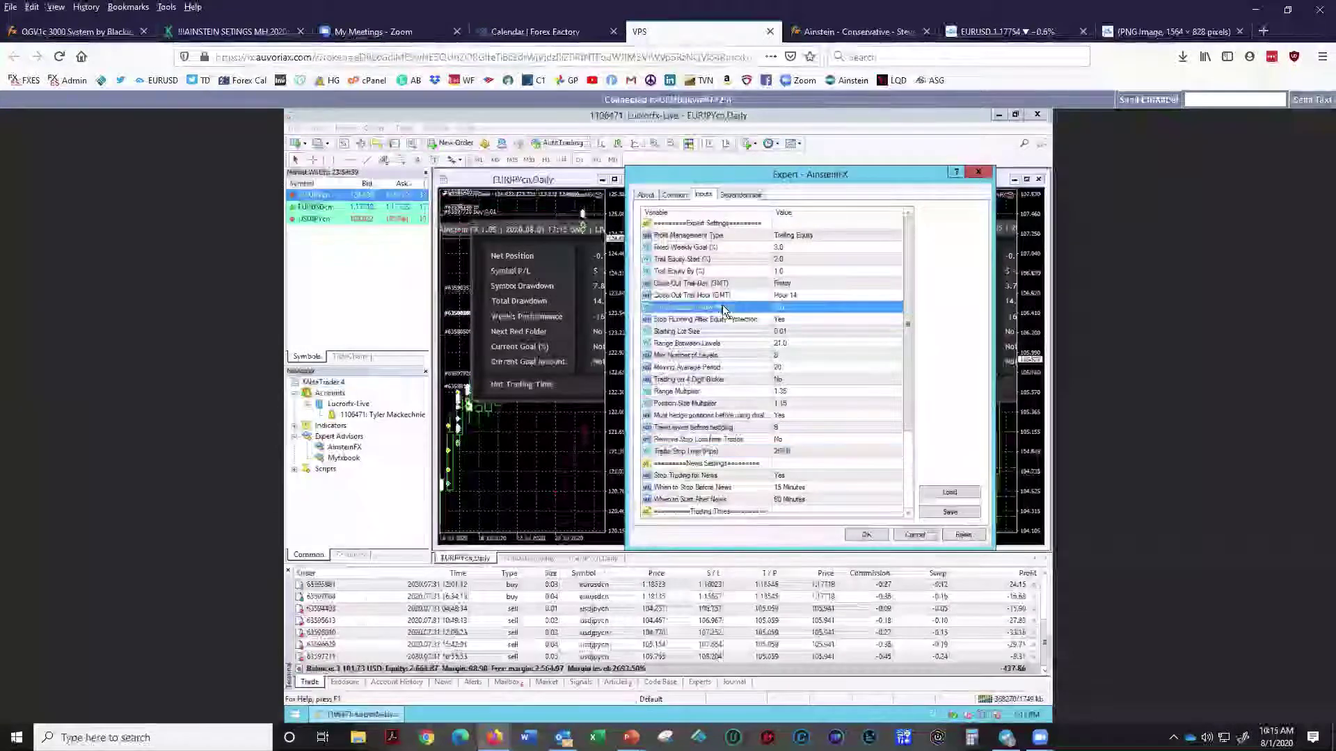
pyautogui.click(790, 309)
pyautogui.write('20')
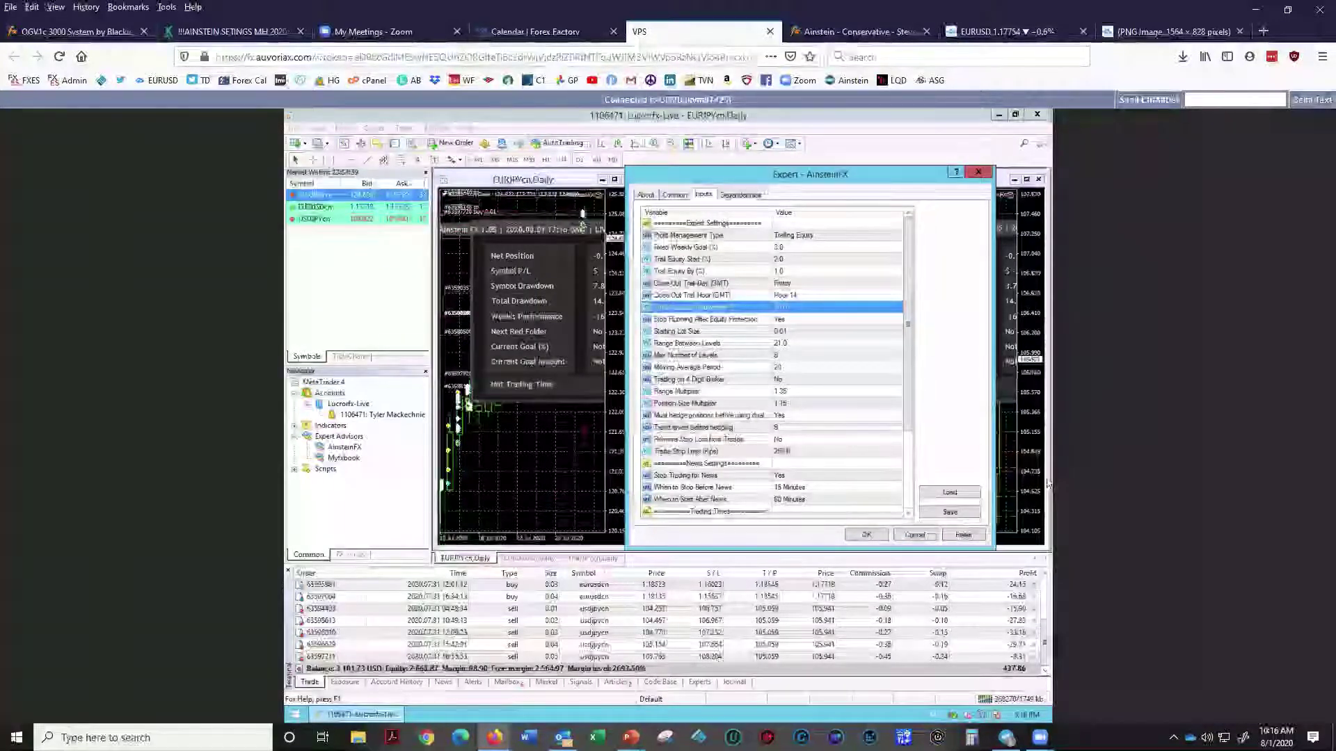
# Select the Trade Stop Loss (Pips) input in the AinsteinFX settings.
pyautogui.click(807, 453)
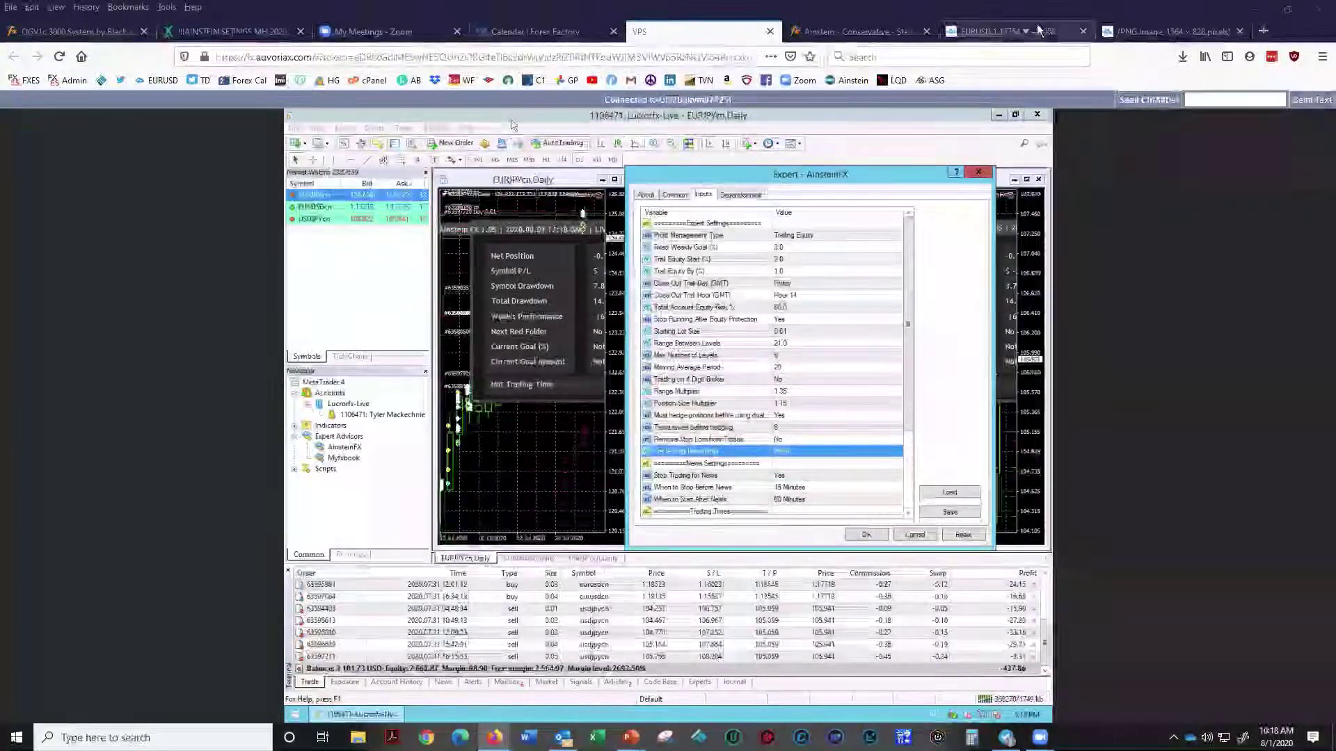
pyautogui.click(1008, 31)
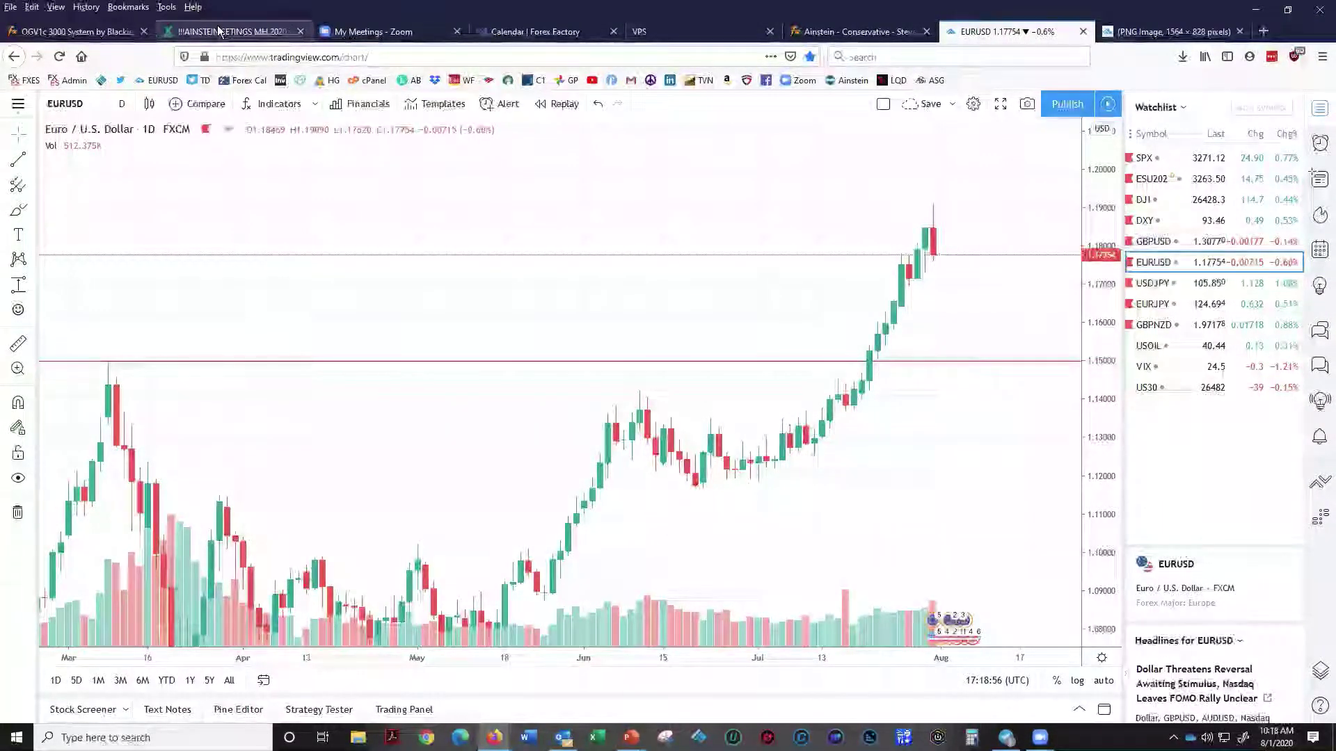
# Return to the VPS and cancel the AinsteinFX expert settings without saving.
pyautogui.click(661, 31)
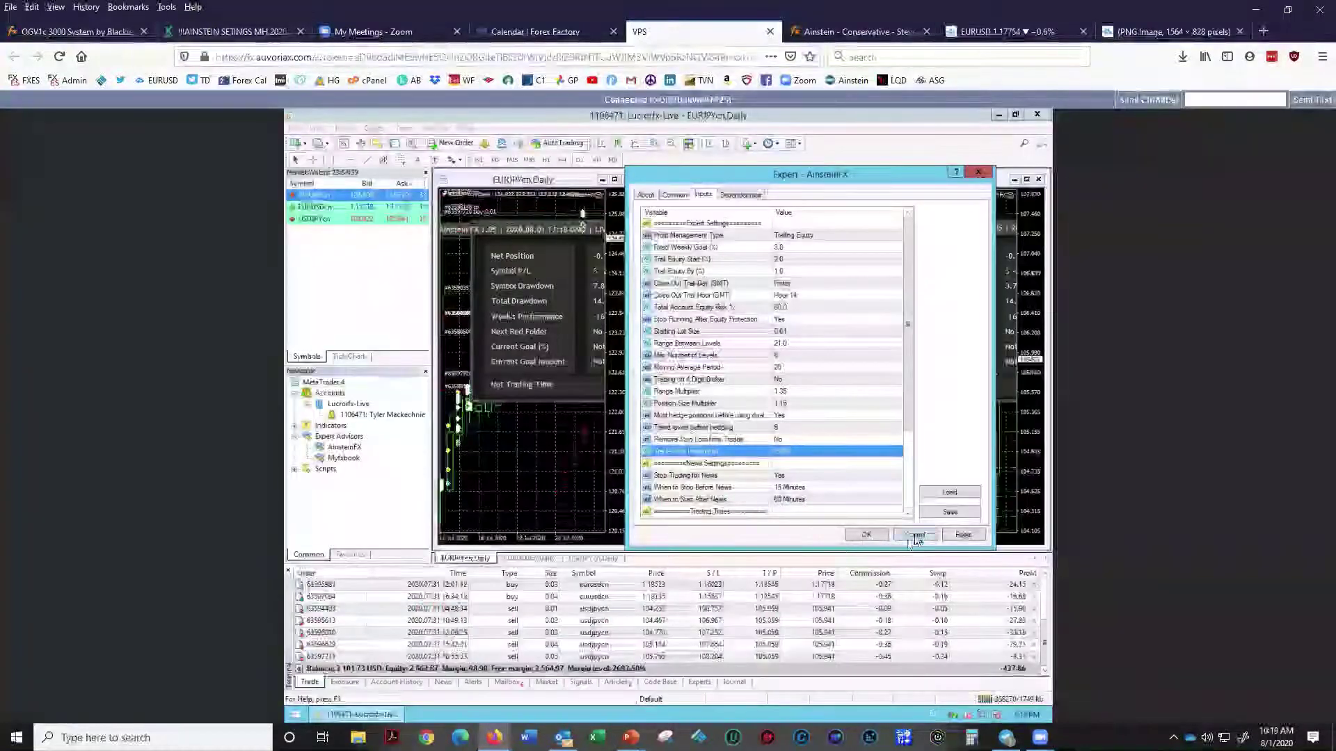
pyautogui.click(915, 537)
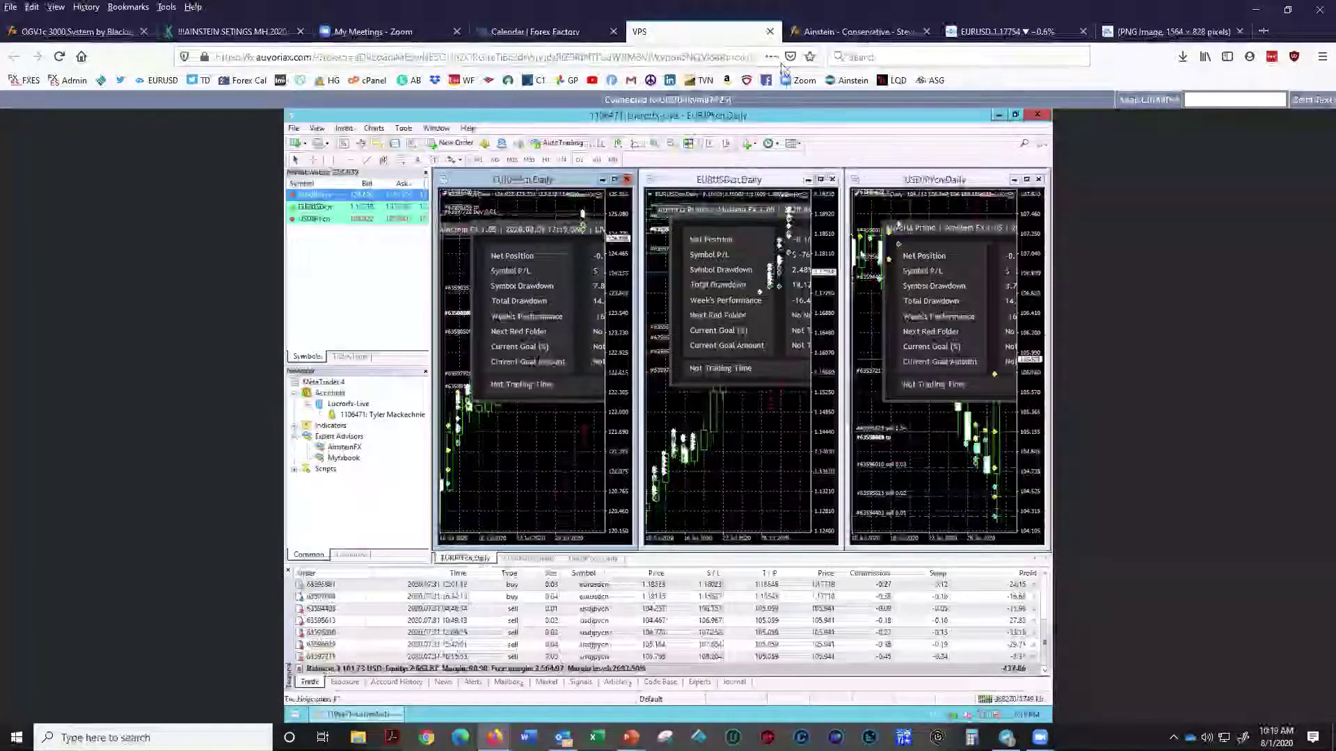
# Close the VPS tab and the Ainstein Conservative myfxbook tab.
pyautogui.click(769, 31)
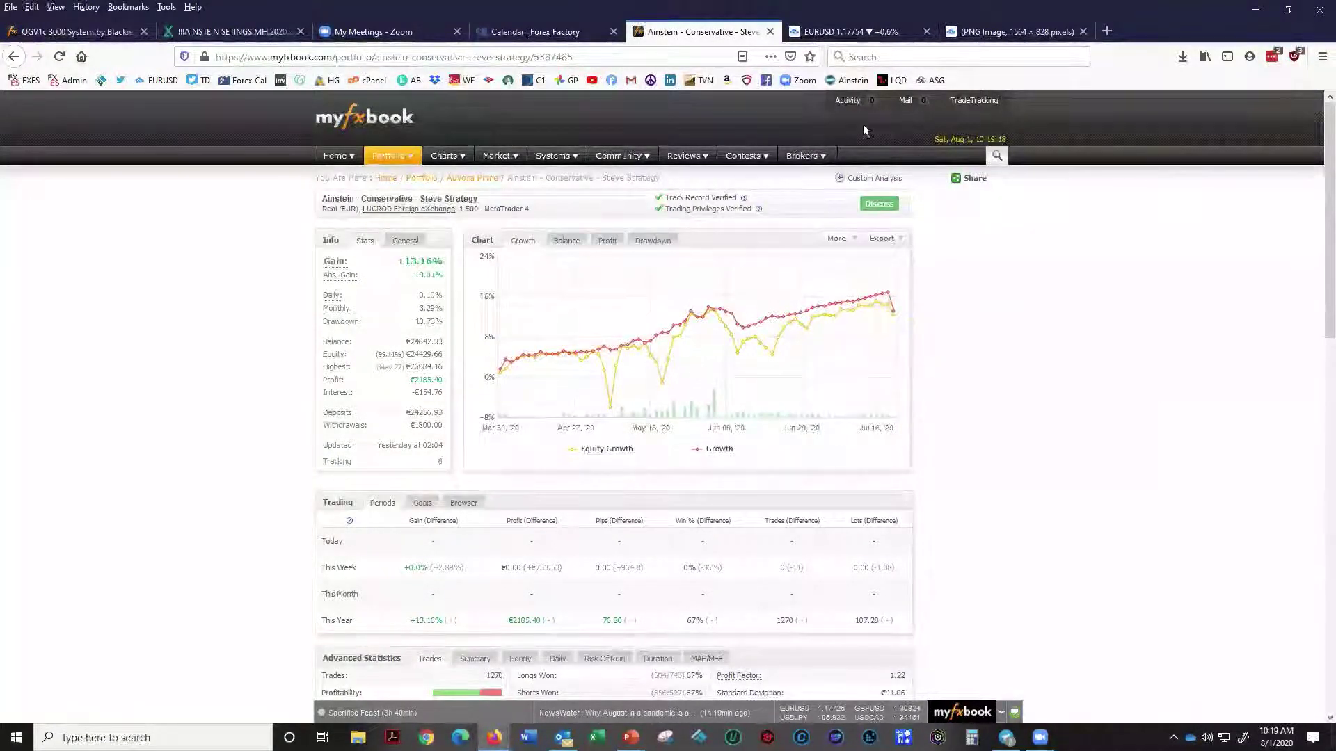
pyautogui.click(770, 31)
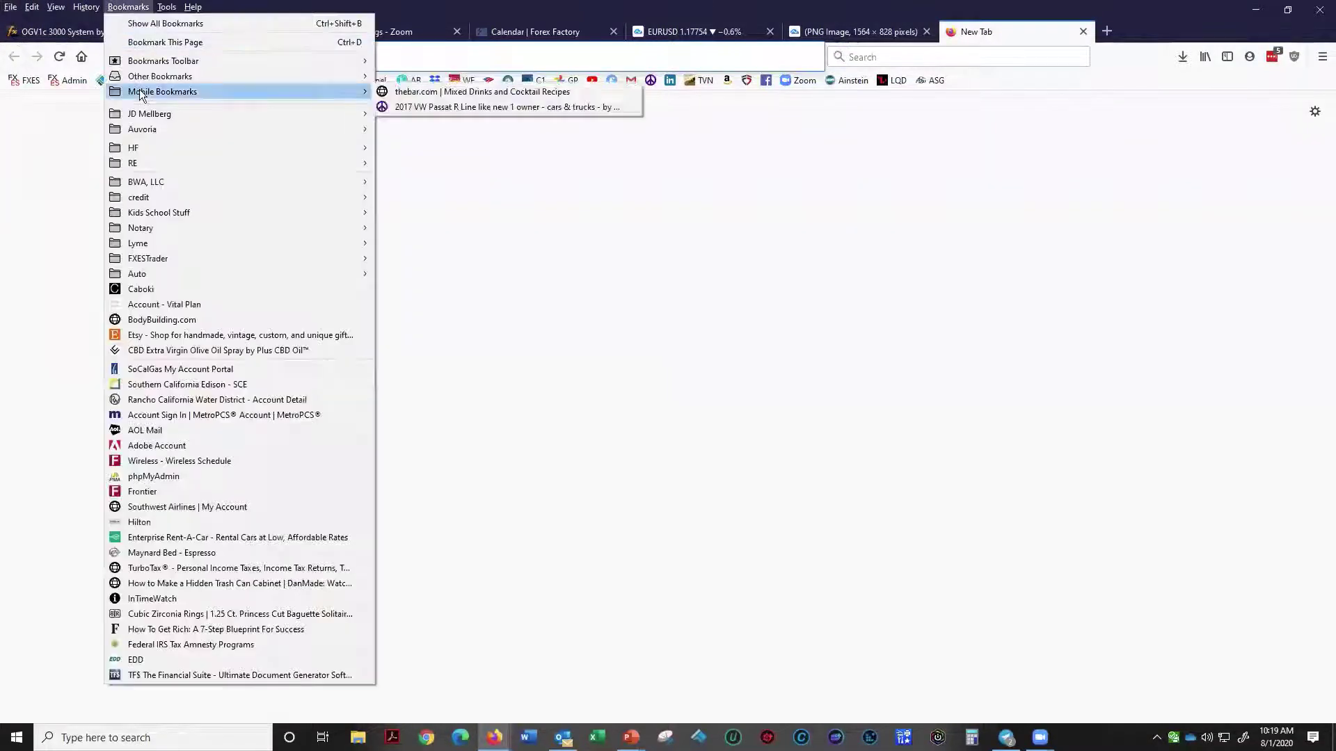
# Log in to the Auvoria Prime WordPress site from its bookmark.
pyautogui.moveTo(313, 129)
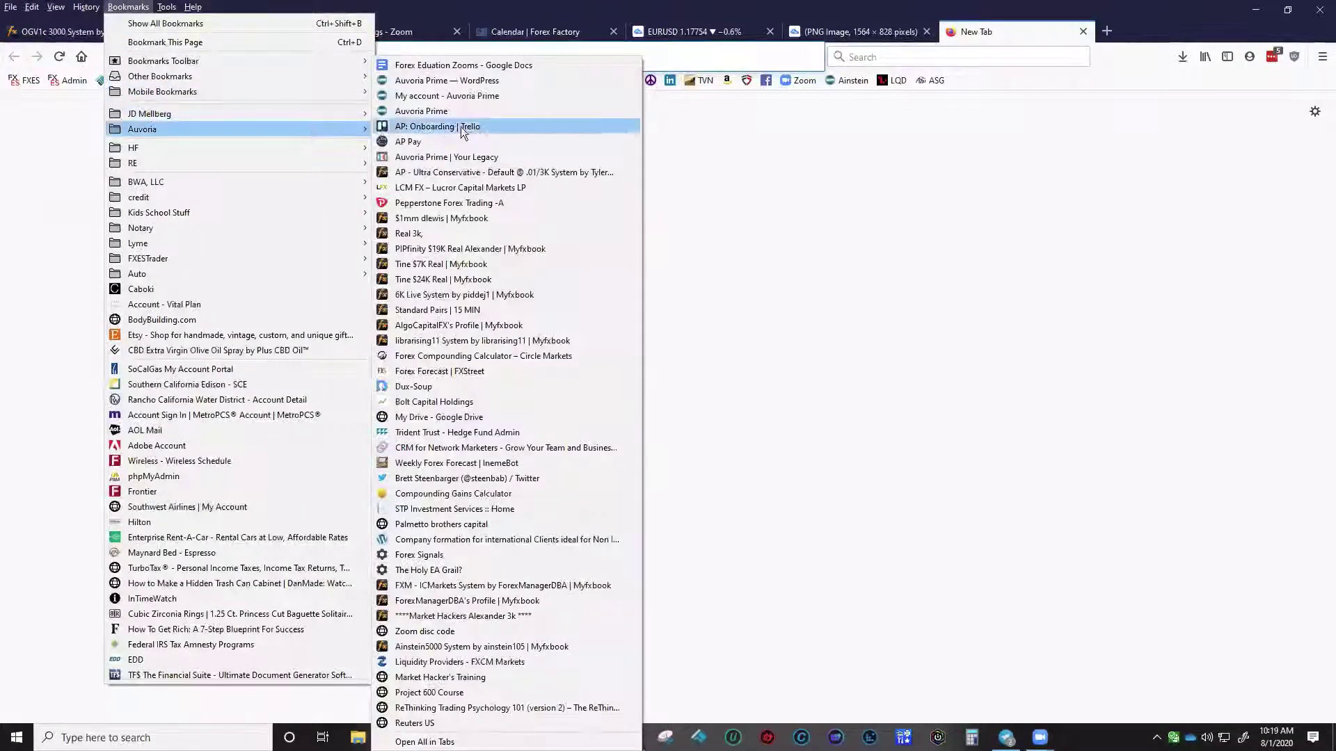
pyautogui.click(505, 81)
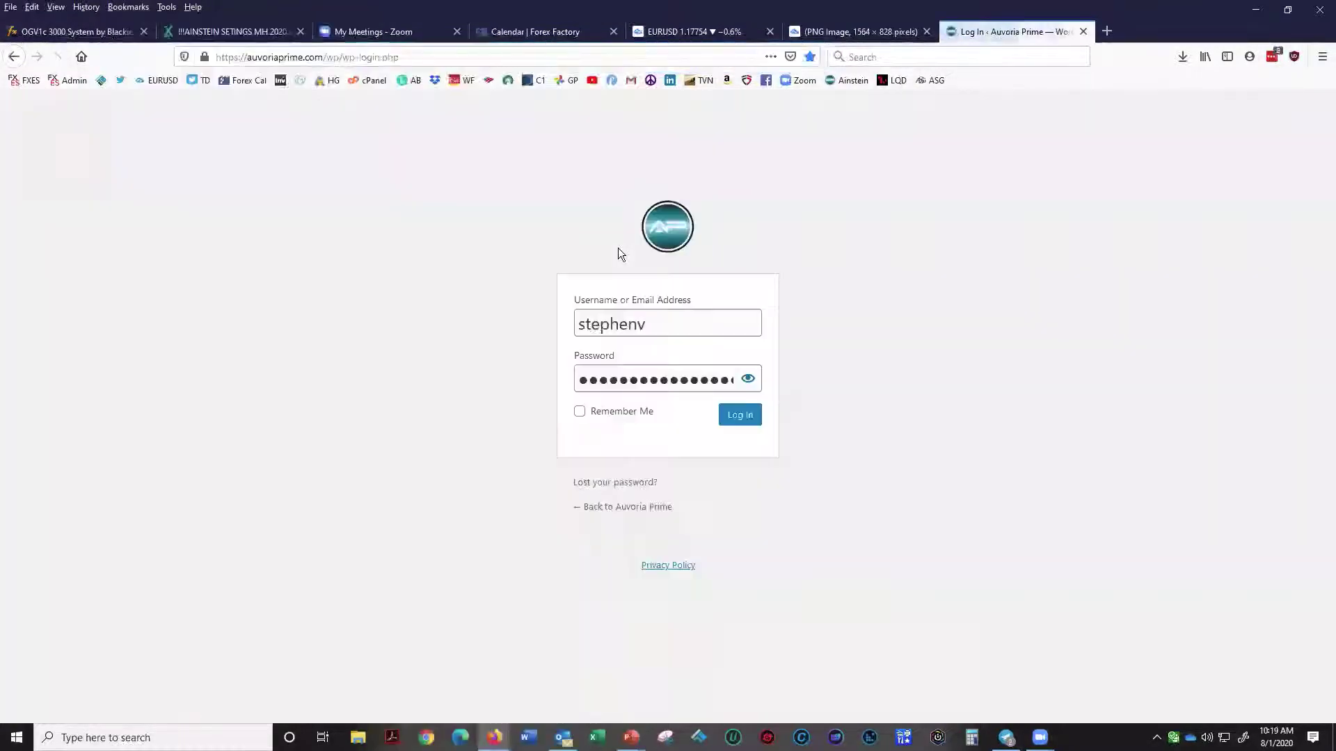
pyautogui.click(743, 416)
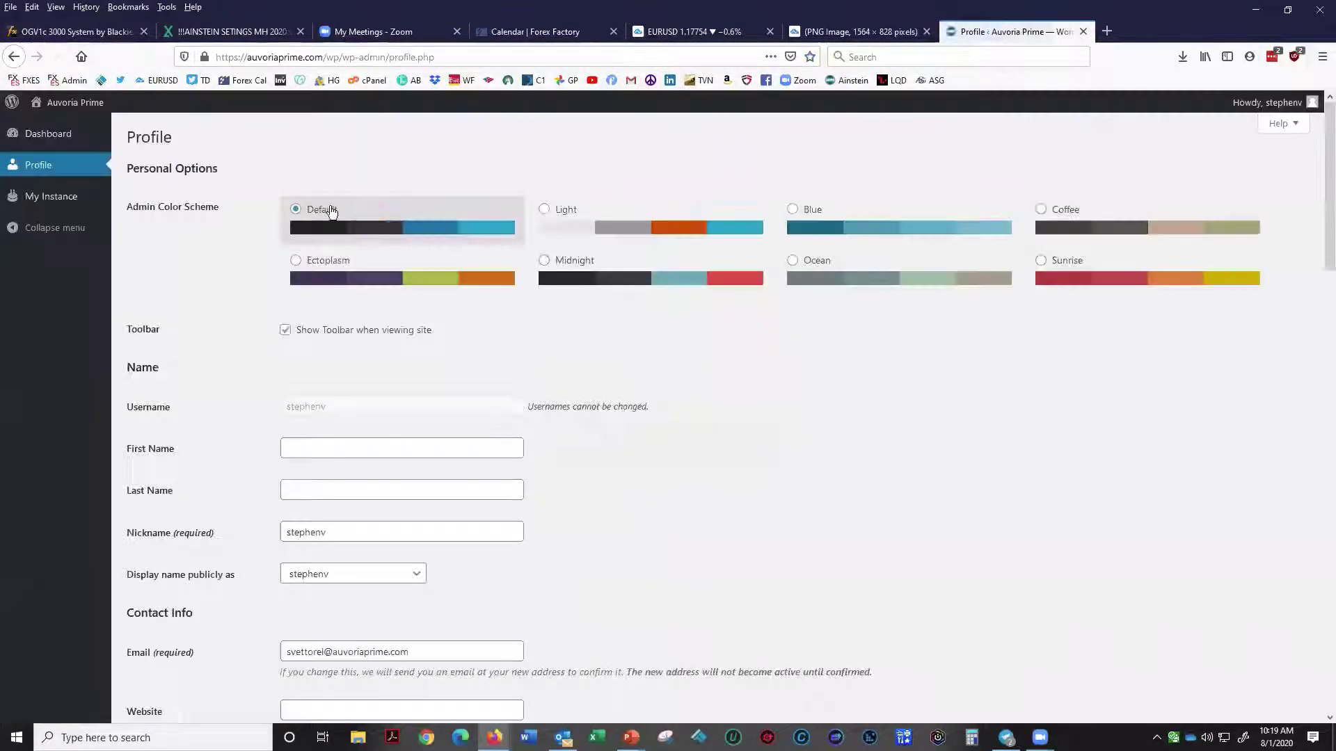
# Launch the VPS from My Instance, close that tab, and activate the EURUSD chart.
pyautogui.click(51, 197)
pyautogui.click(427, 179)
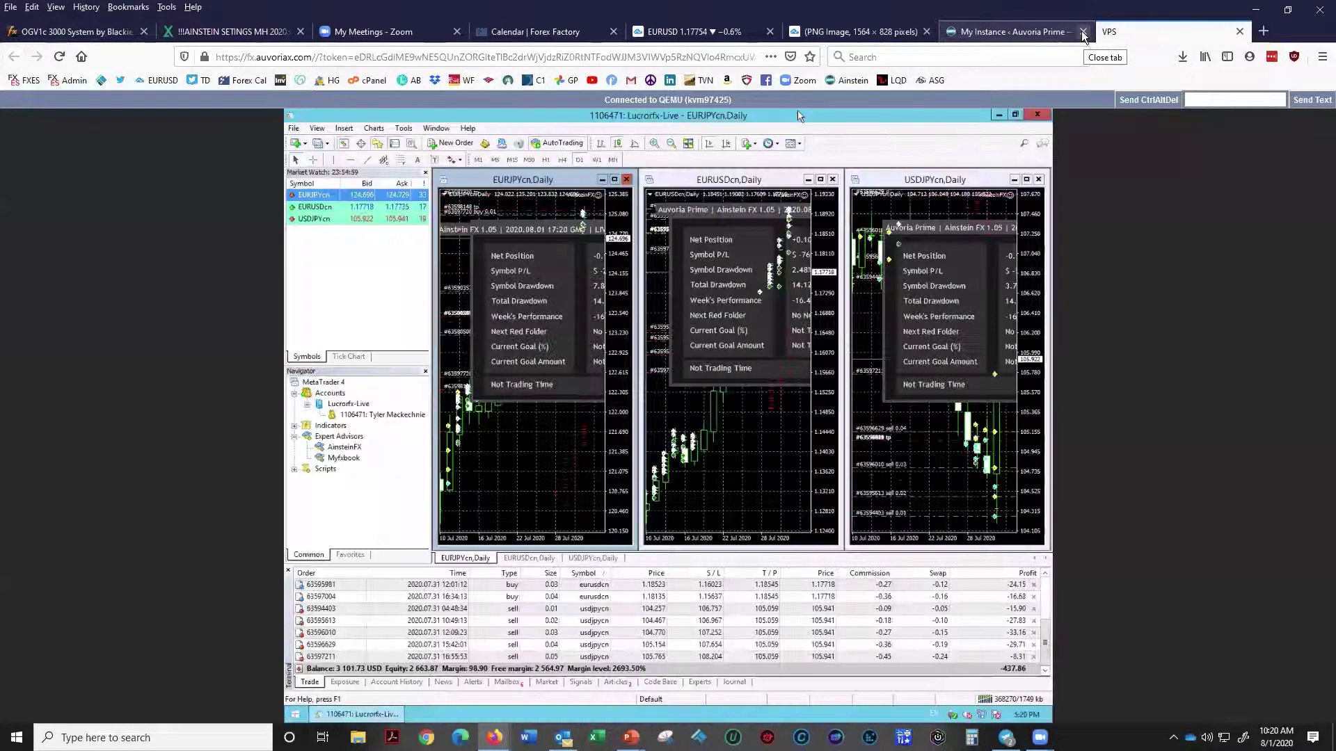
pyautogui.click(1083, 32)
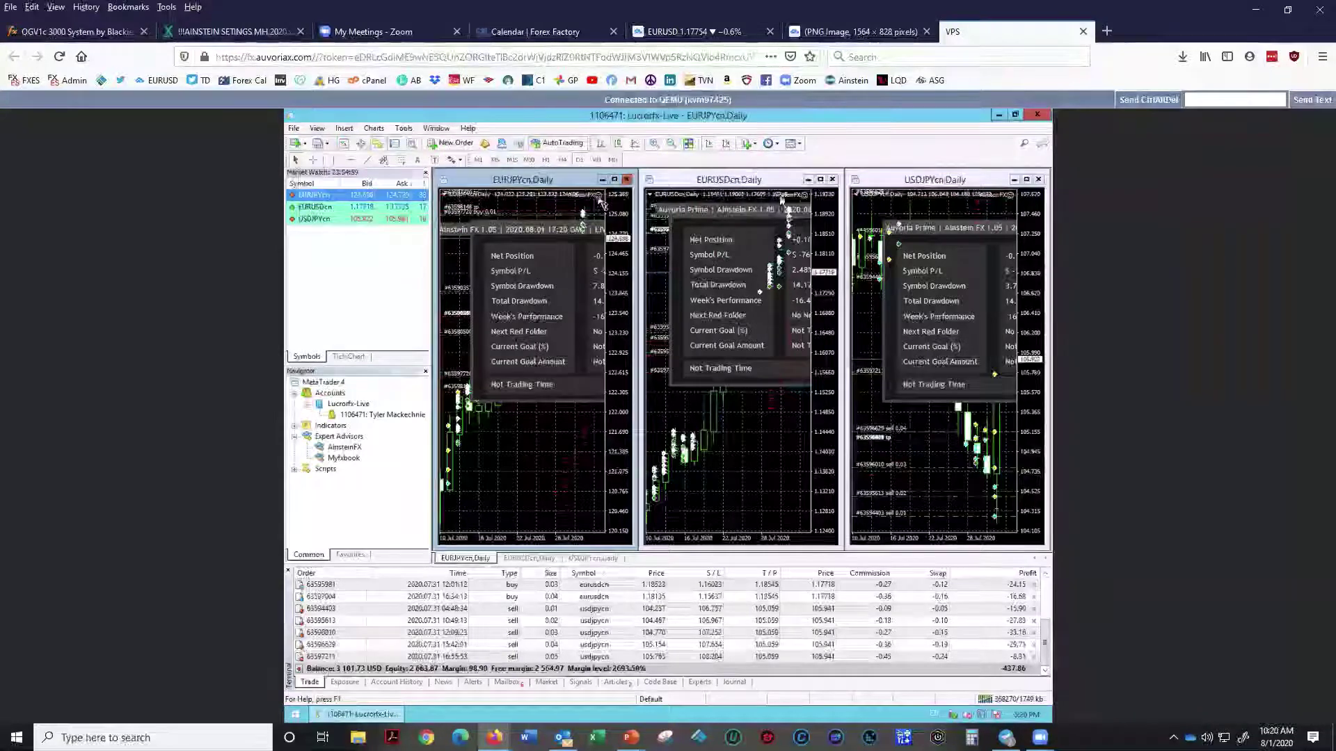
pyautogui.click(806, 200)
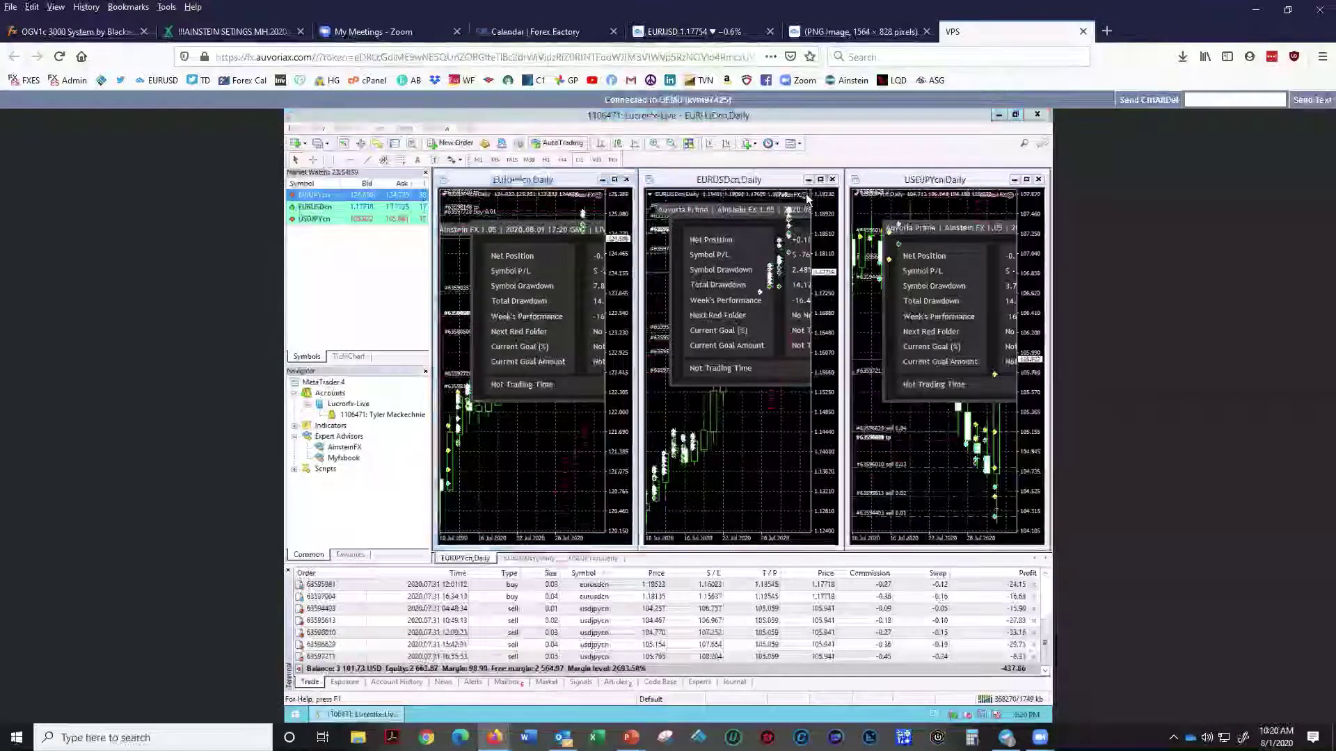
# Open the AinsteinFX expert inputs on the EURUSD chart and start editing Range Between Levels.
pyautogui.click(805, 195)
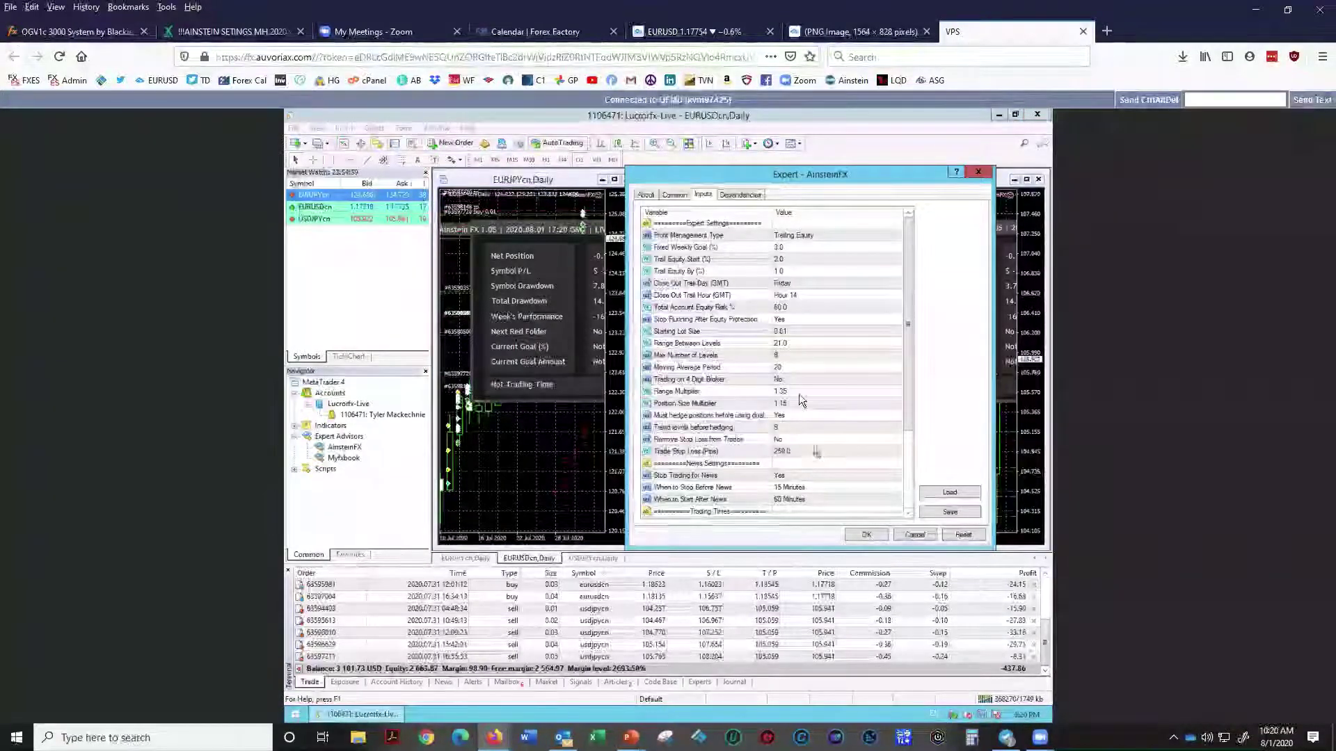
pyautogui.click(790, 356)
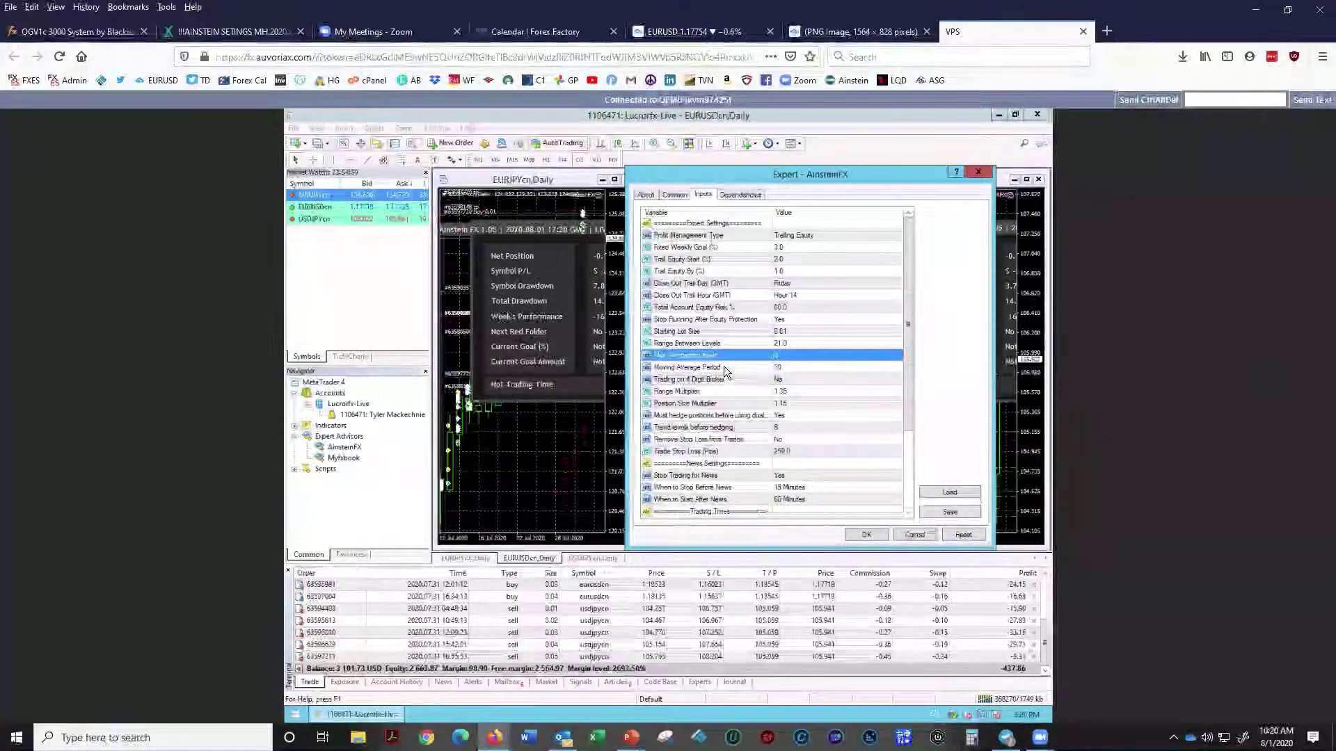
pyautogui.click(731, 344)
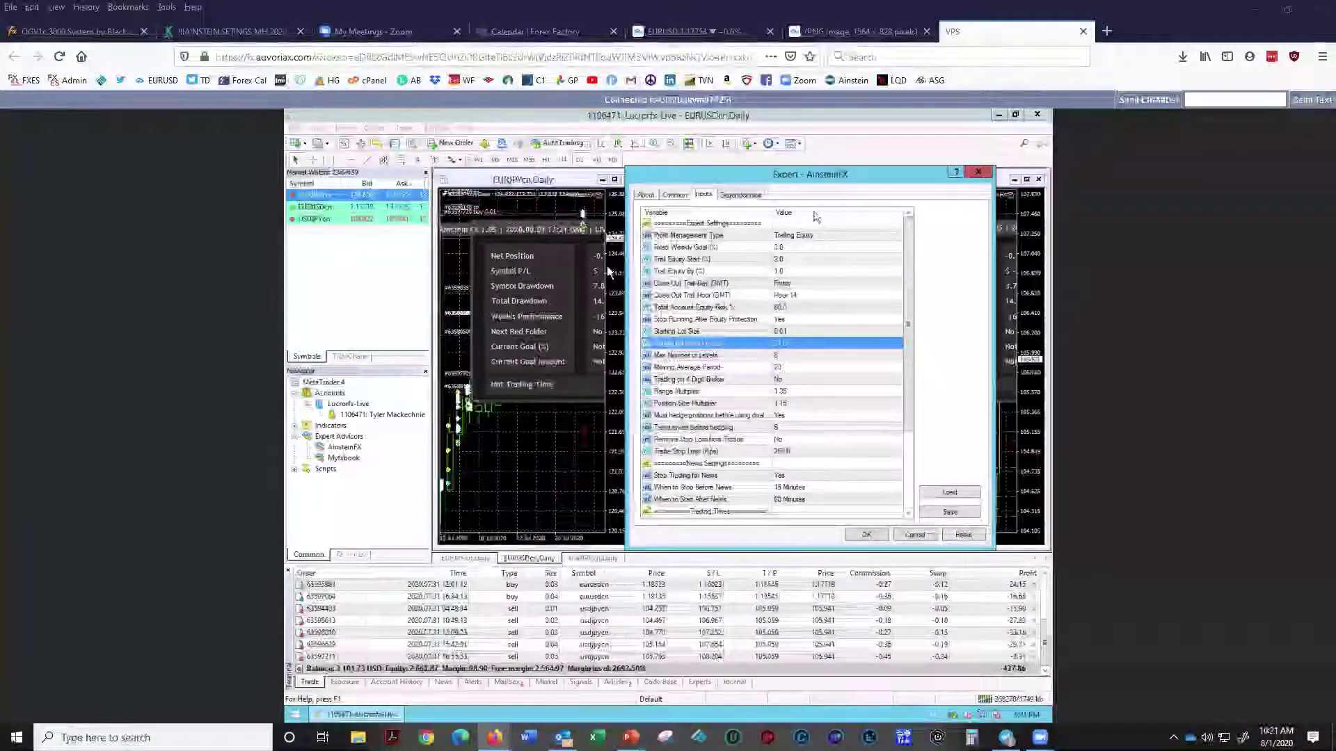
pyautogui.click(747, 392)
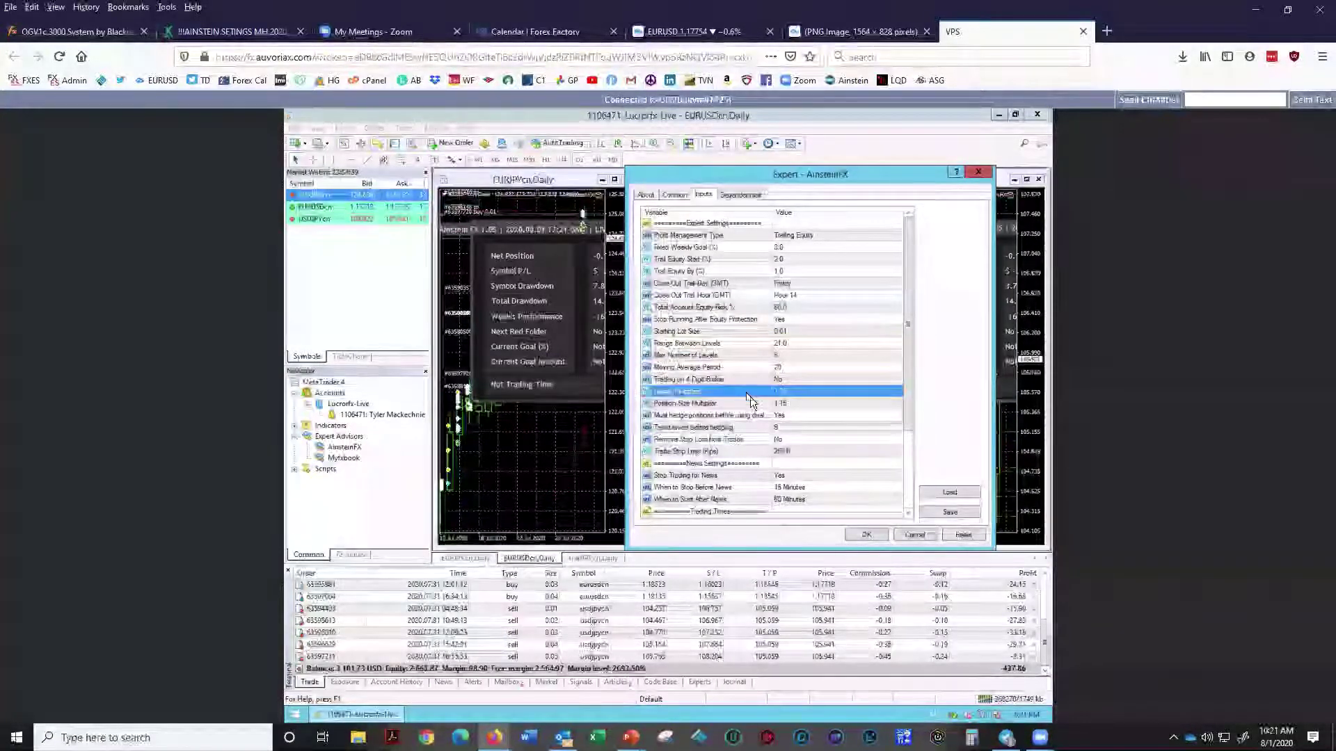
pyautogui.click(755, 405)
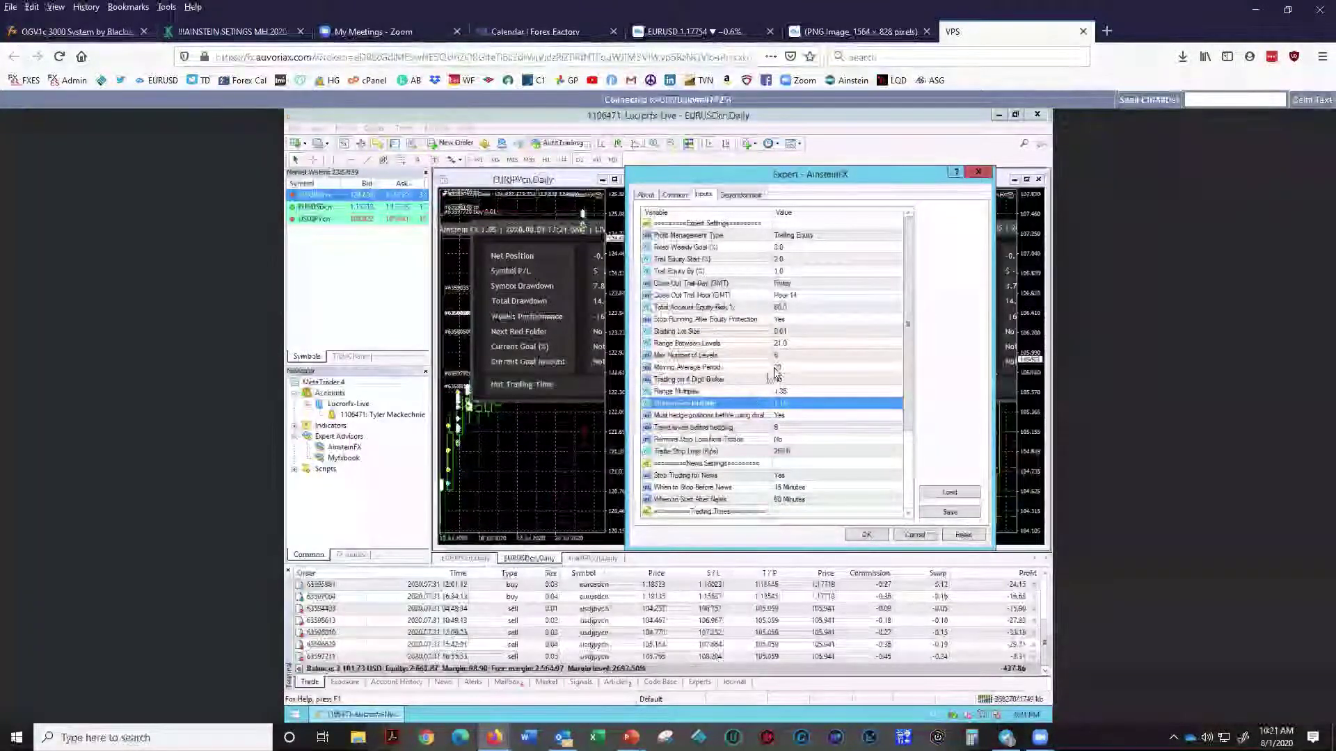
pyautogui.click(790, 345)
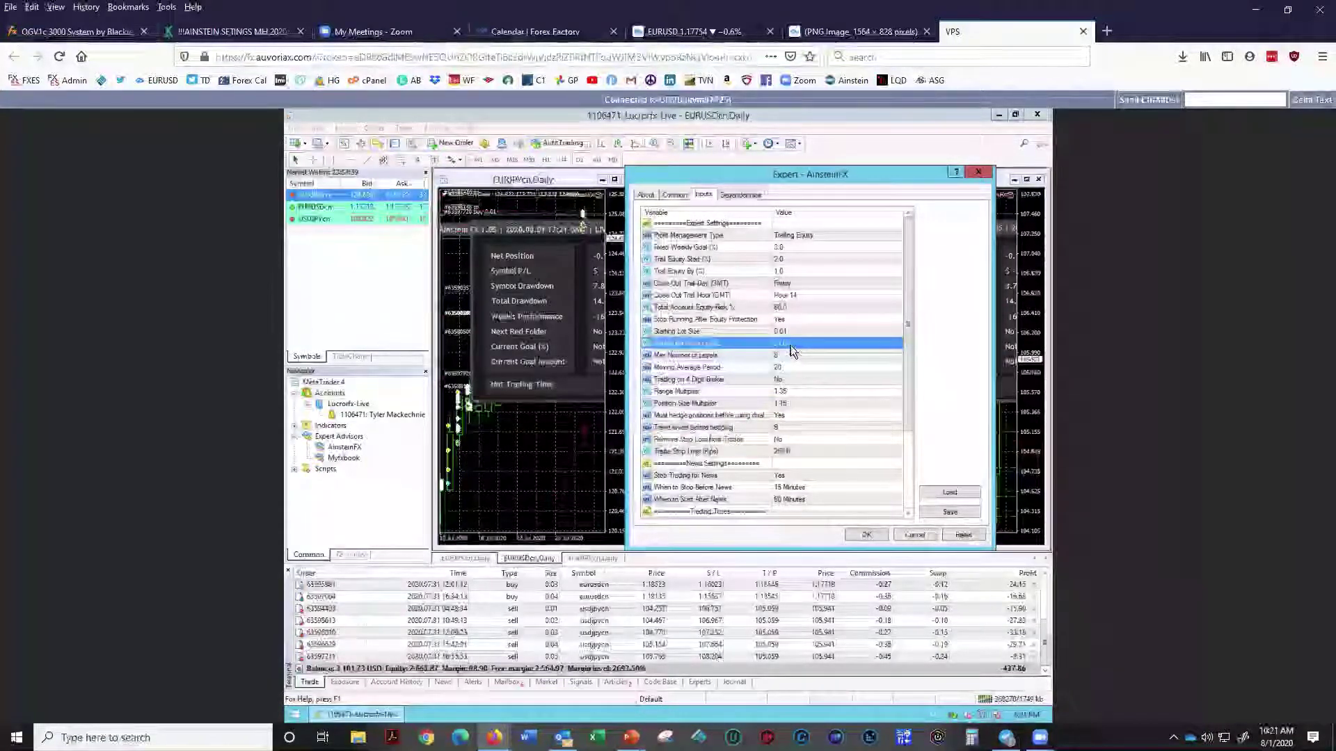
pyautogui.click(791, 345)
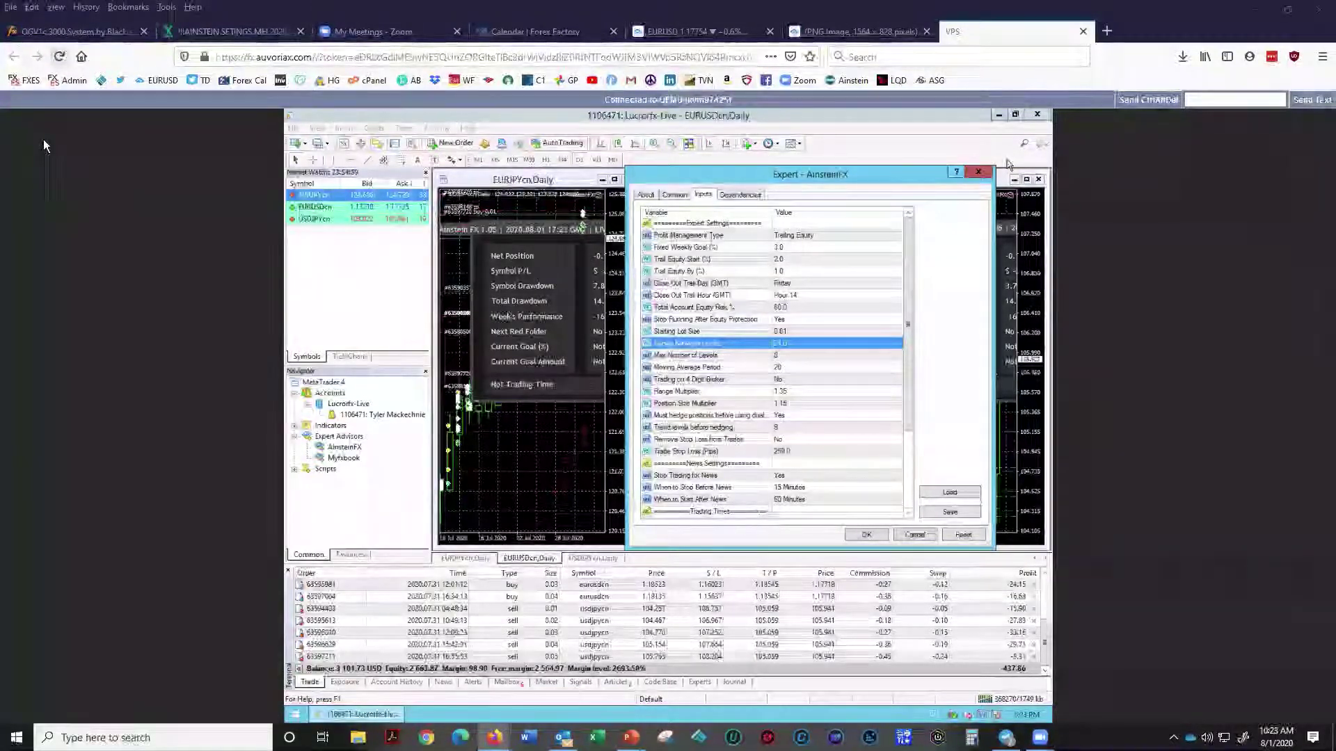
# Check the EURUSD chart and calendar, then select Minutes Stop Before News in the VPS inputs.
pyautogui.hotkey('ctrl', 'pageup')
pyautogui.hotkey('ctrl', 'pageup')
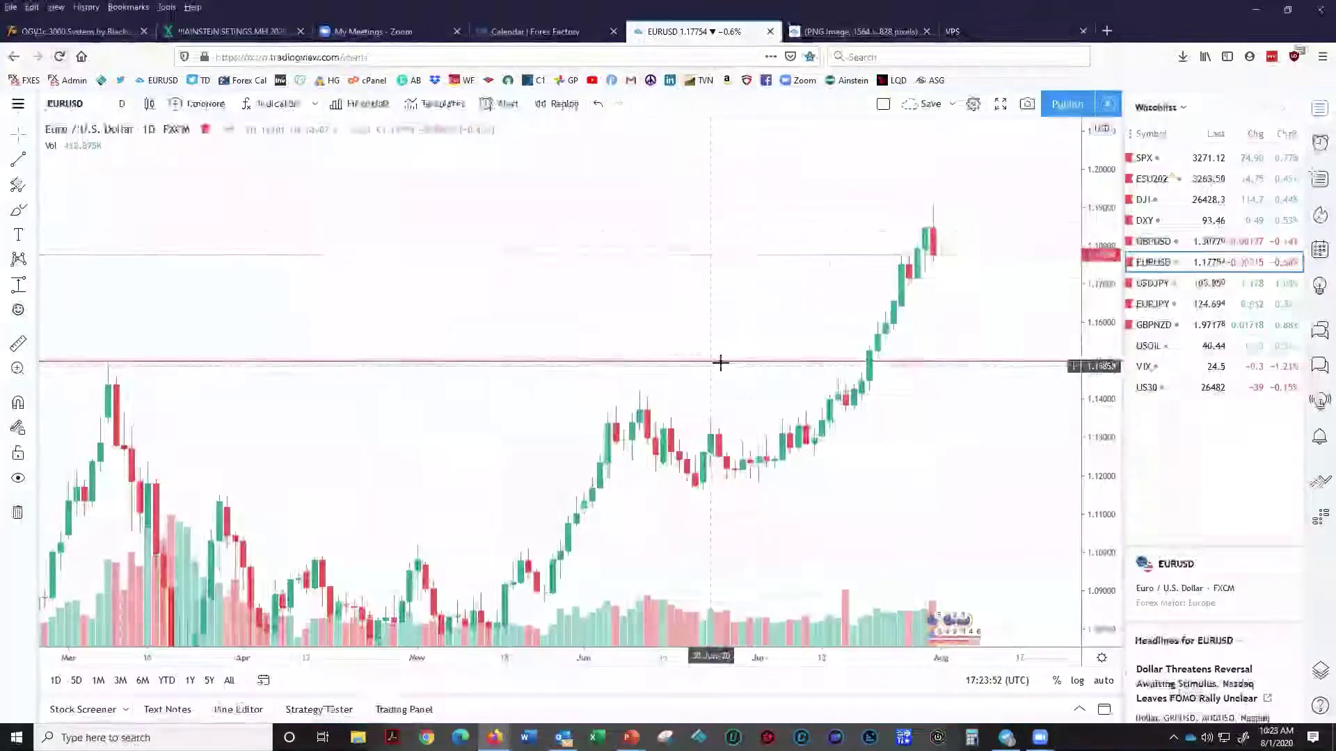
pyautogui.click(869, 367)
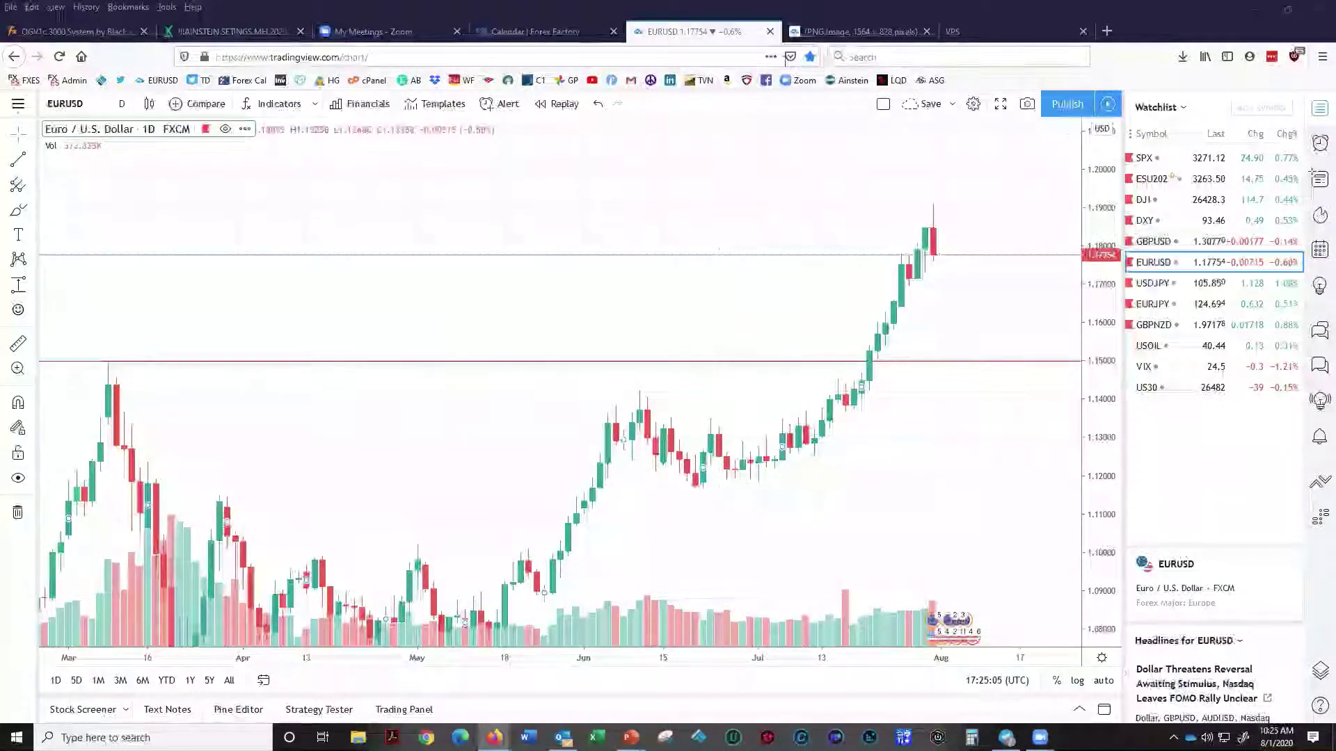
pyautogui.click(526, 32)
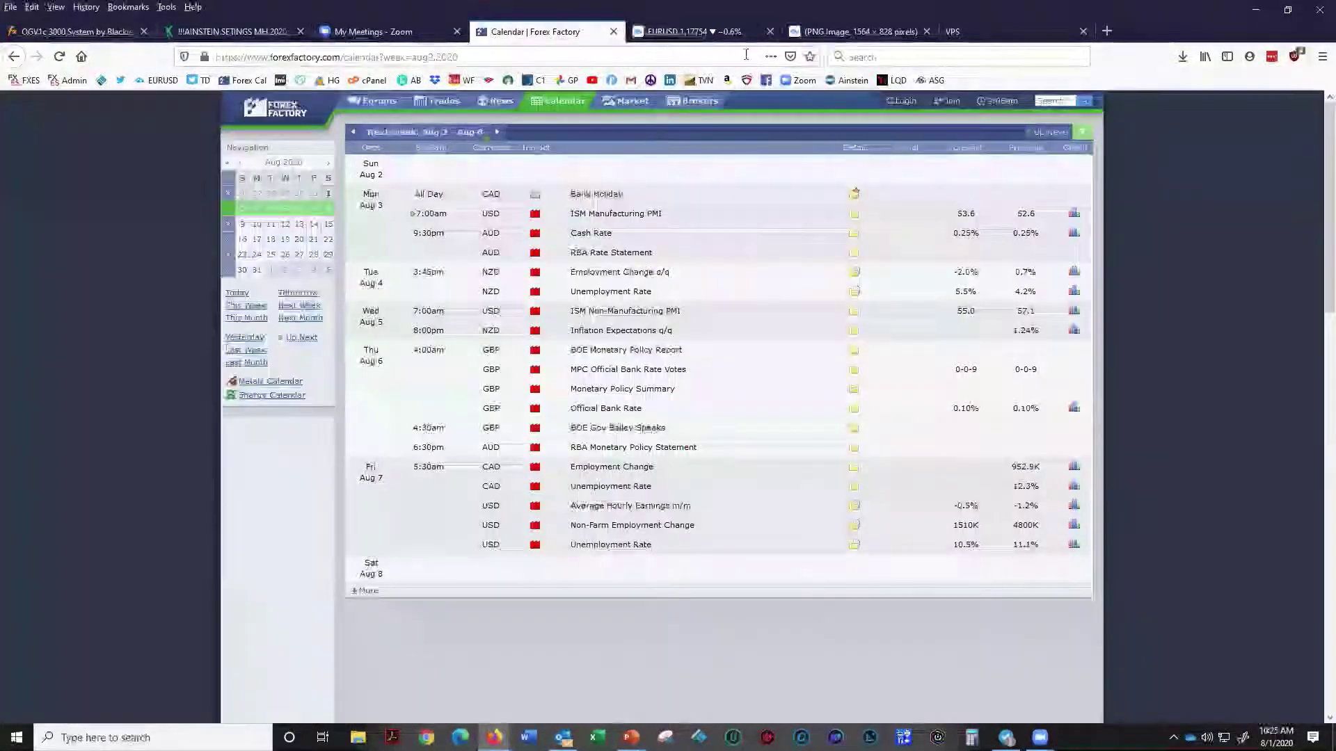
pyautogui.click(960, 31)
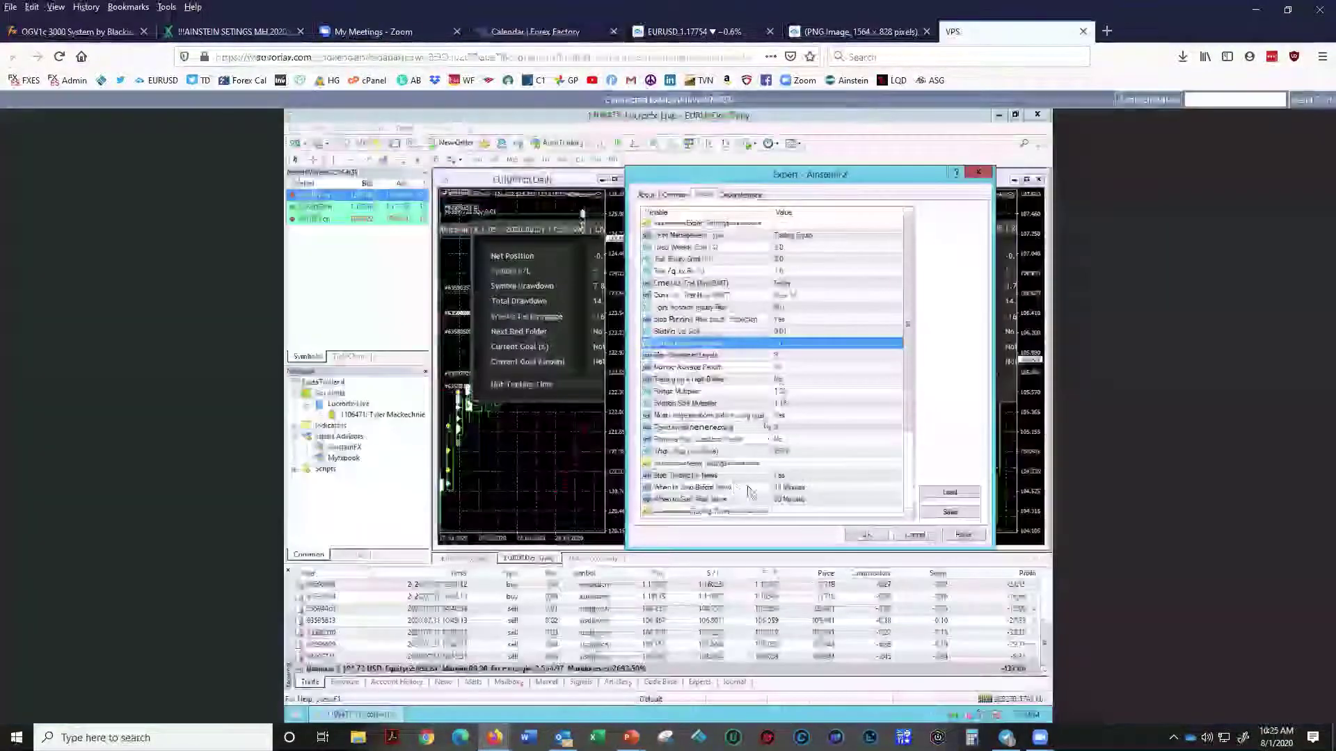
pyautogui.click(749, 488)
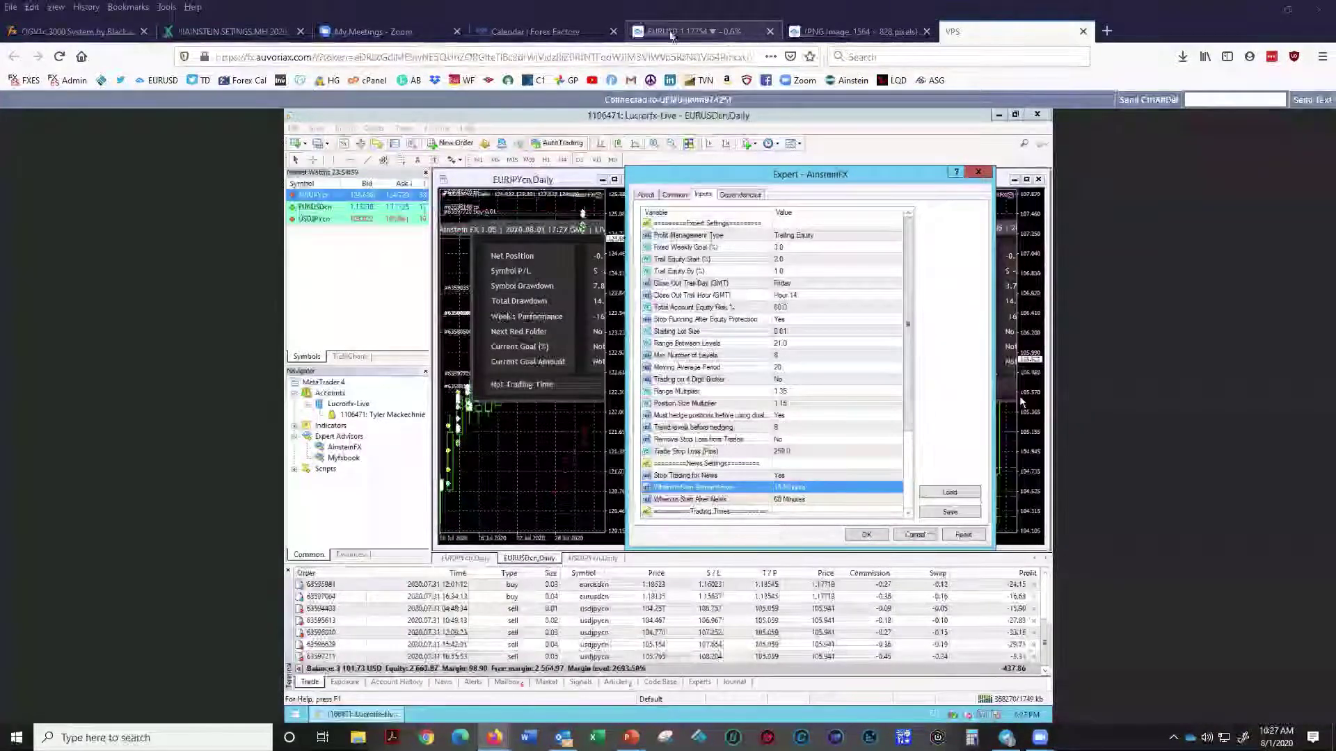
# Switch back to the TradingView EUR/USD daily chart tab.
pyautogui.click(685, 31)
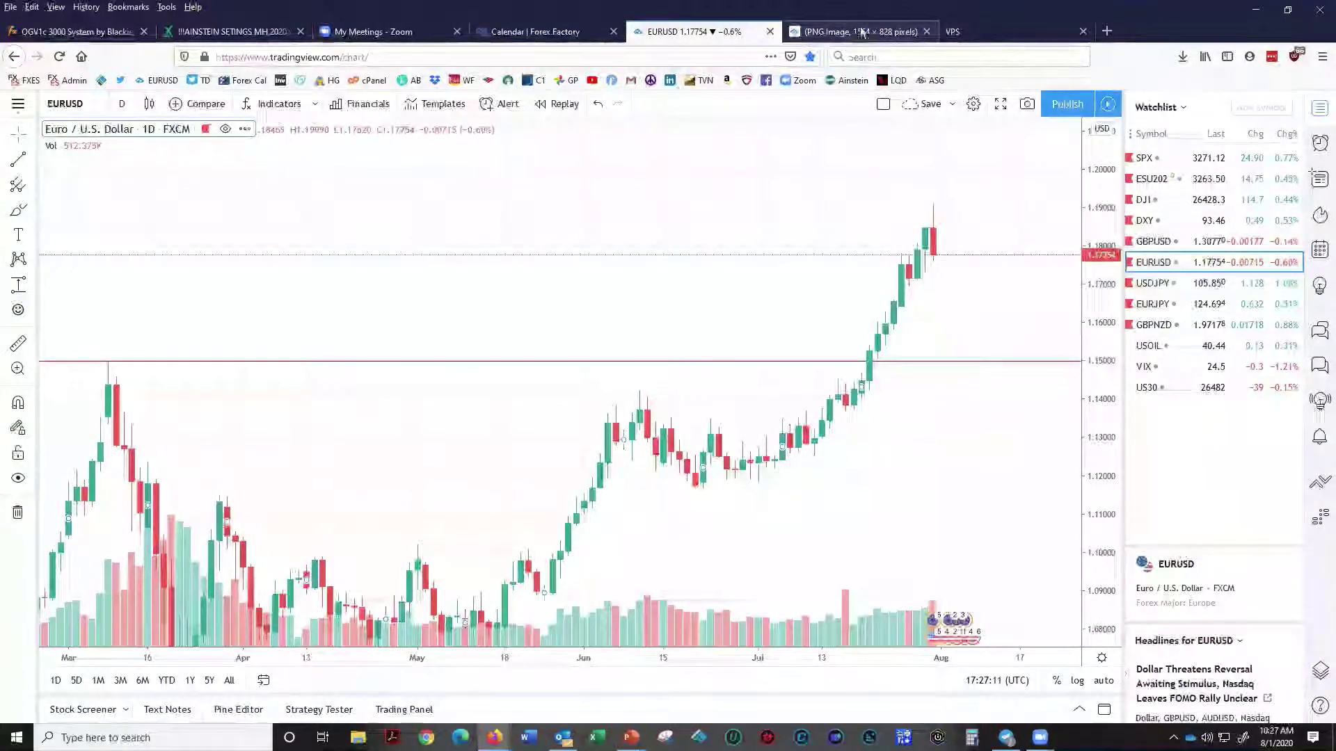
# Bring up the published EURUSD daily chart image to review its channels and zones.
pyautogui.click(863, 31)
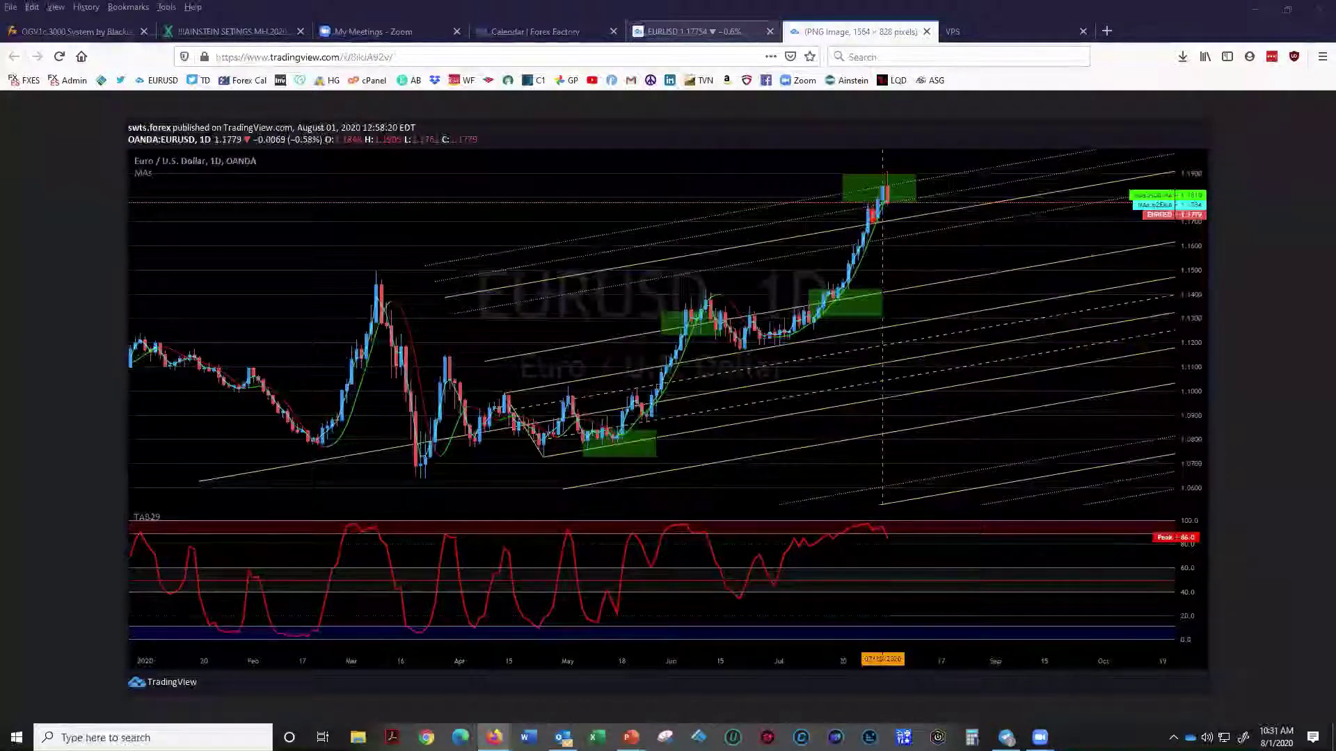
# Review next week's Forex Factory calendar, then return to the live EURUSD chart.
pyautogui.hotkey('ctrl', 'pageup')
pyautogui.hotkey('ctrl', 'pageup')
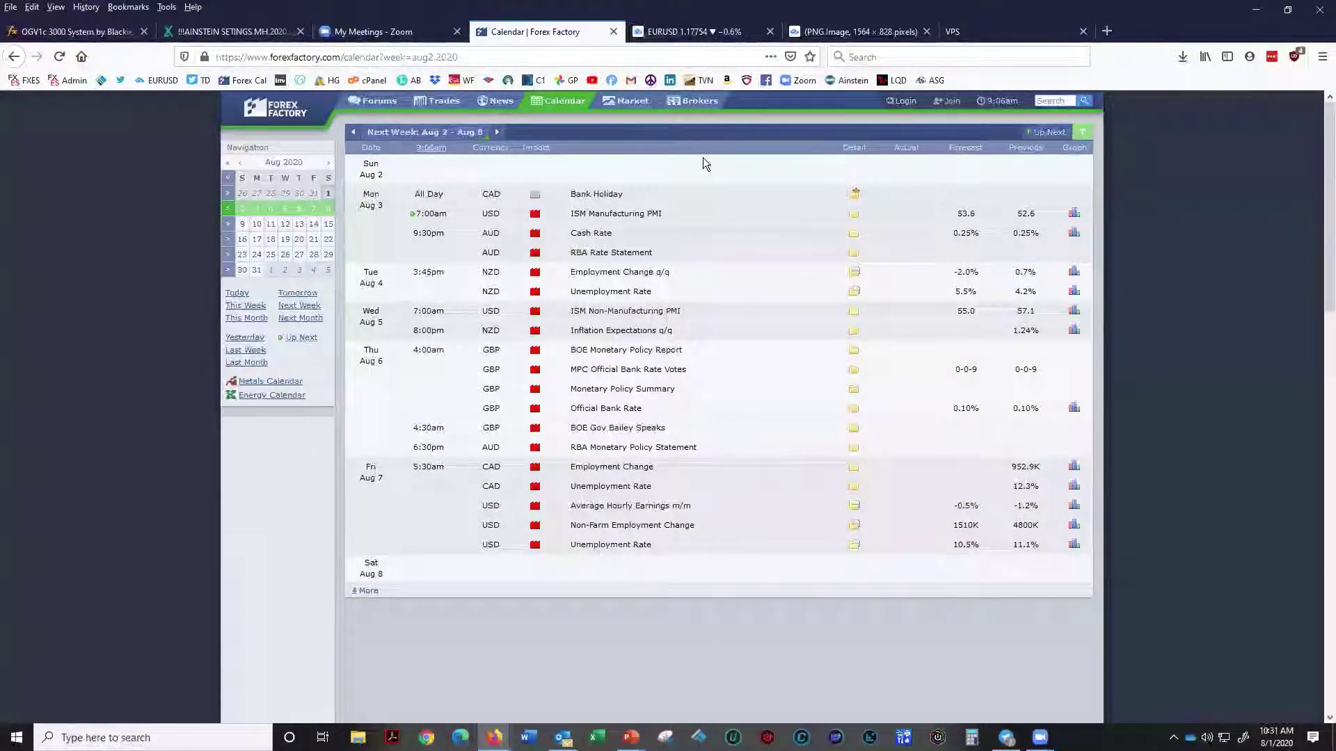
pyautogui.hotkey('ctrl', 'Tab')
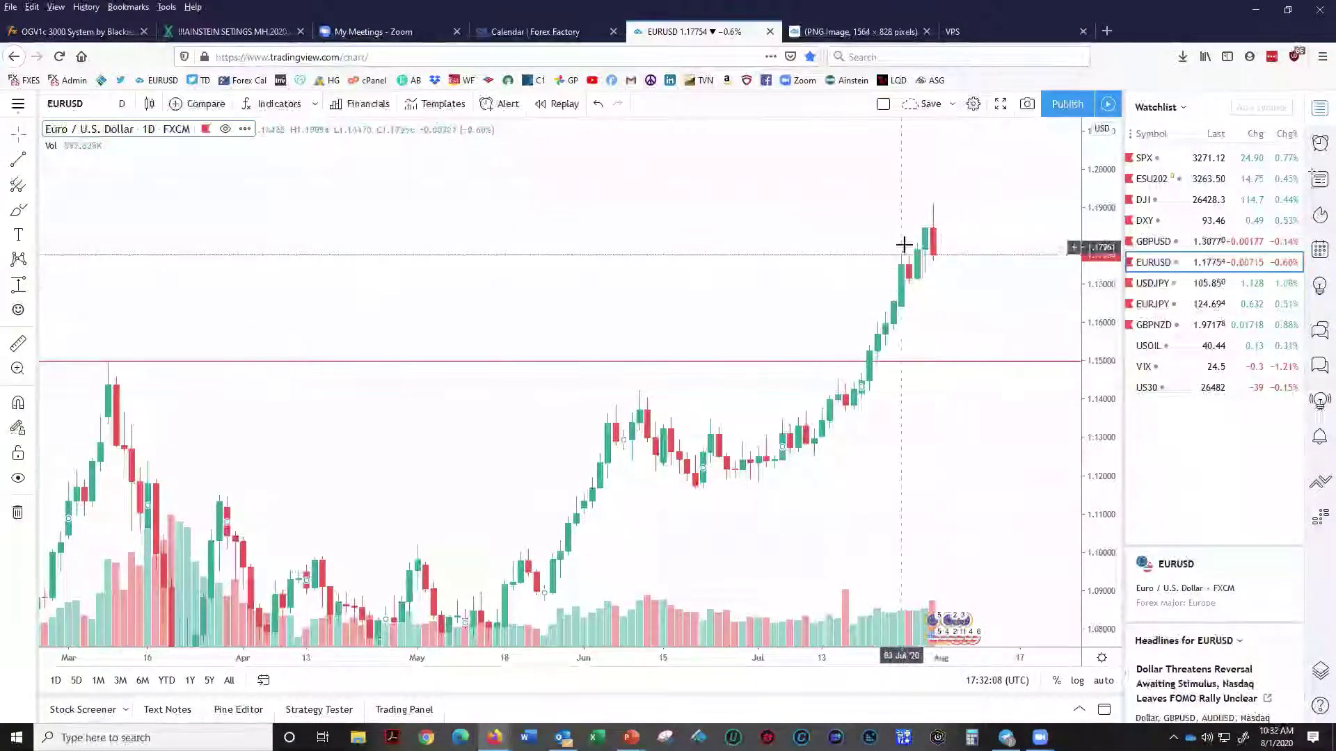
# View the published dark EURUSD chart image, with a brief check of the VPS expert settings.
pyautogui.click(857, 31)
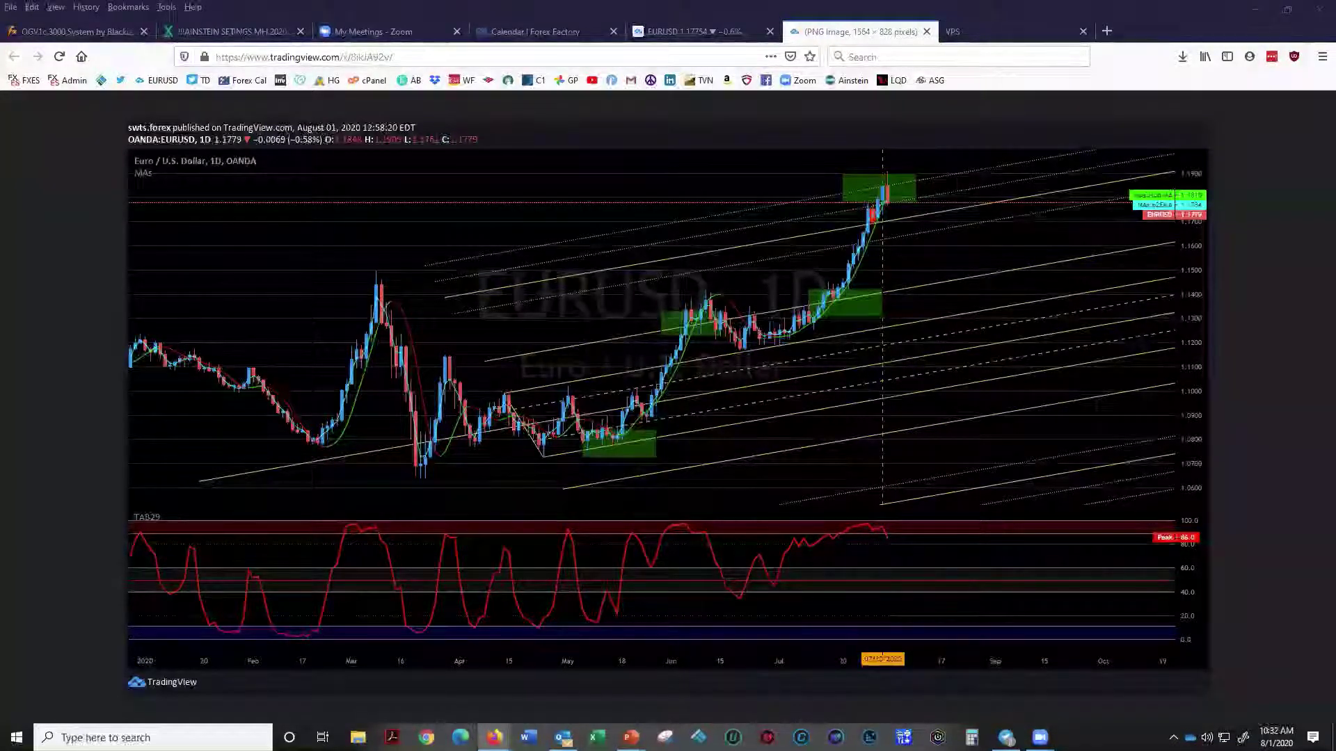
pyautogui.click(995, 32)
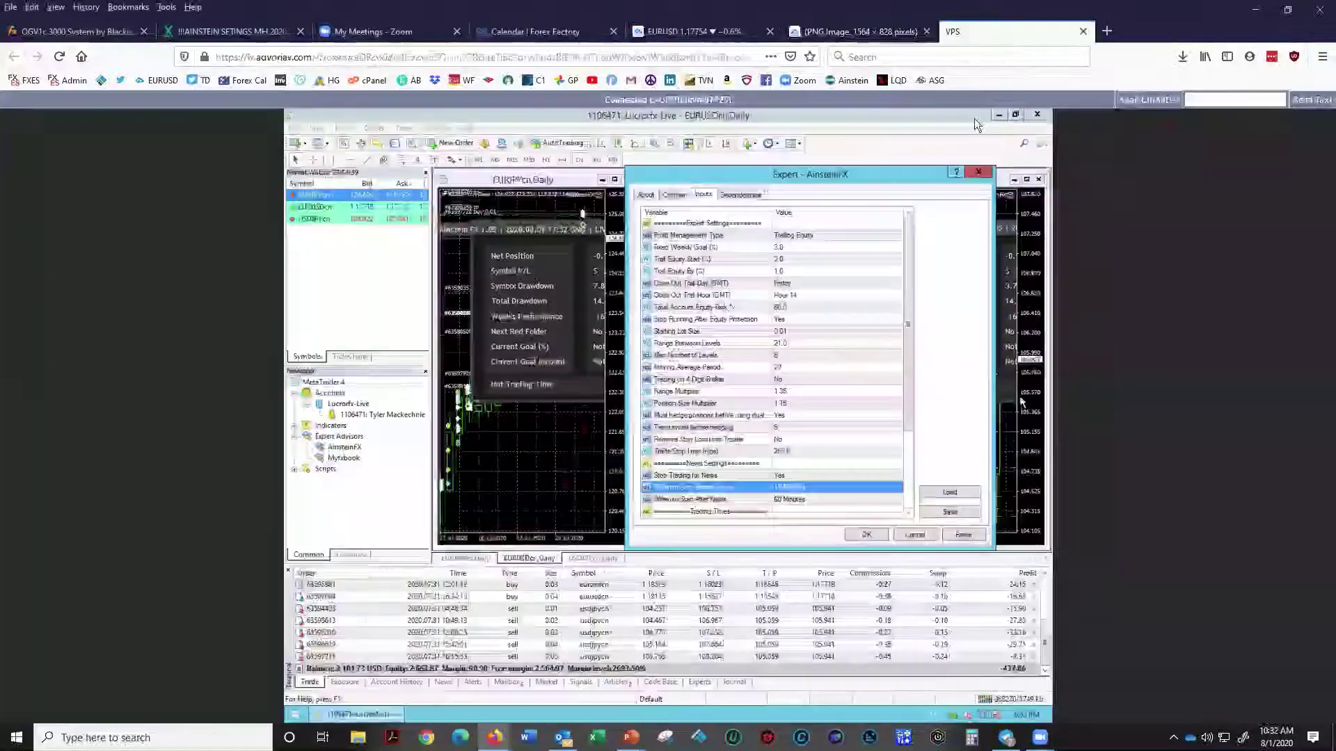
pyautogui.click(856, 32)
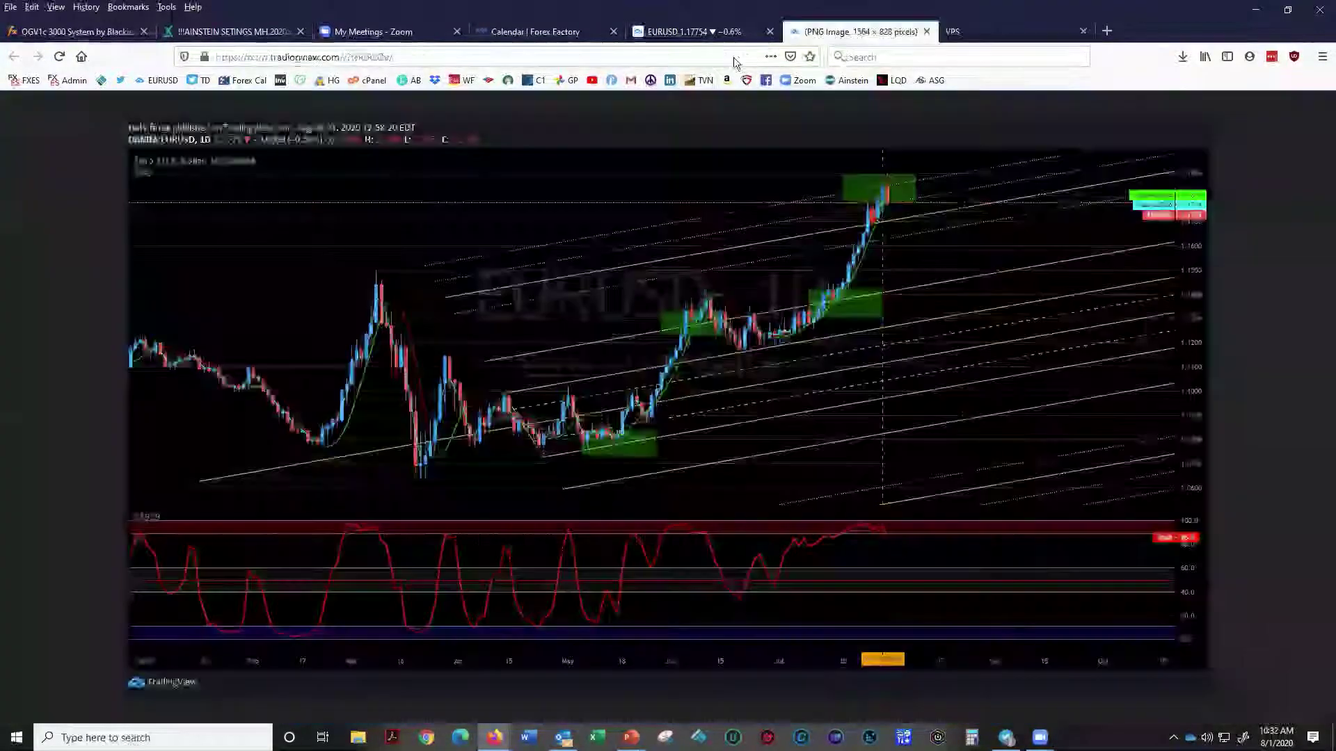
# Switch the live EURUSD chart to monthly candles, reset the price scale and pan back to 2011.
pyautogui.click(731, 35)
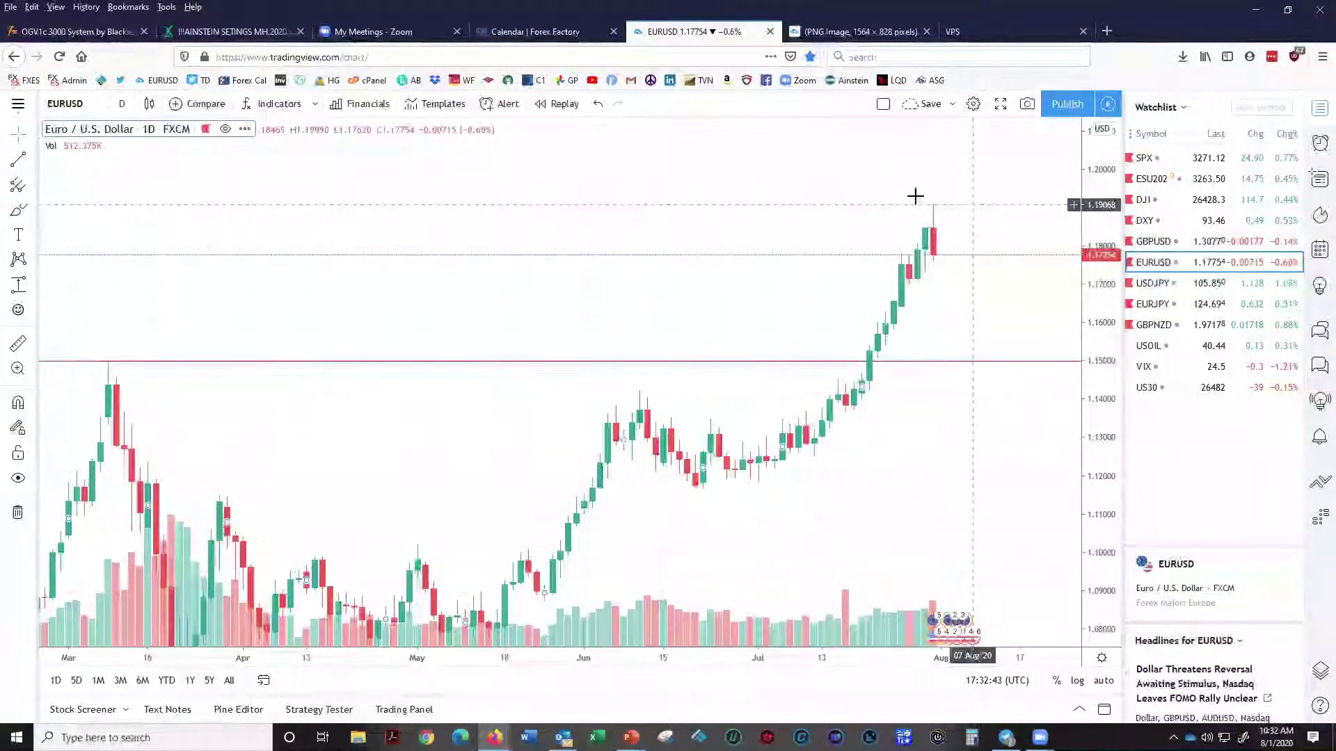
pyautogui.click(122, 104)
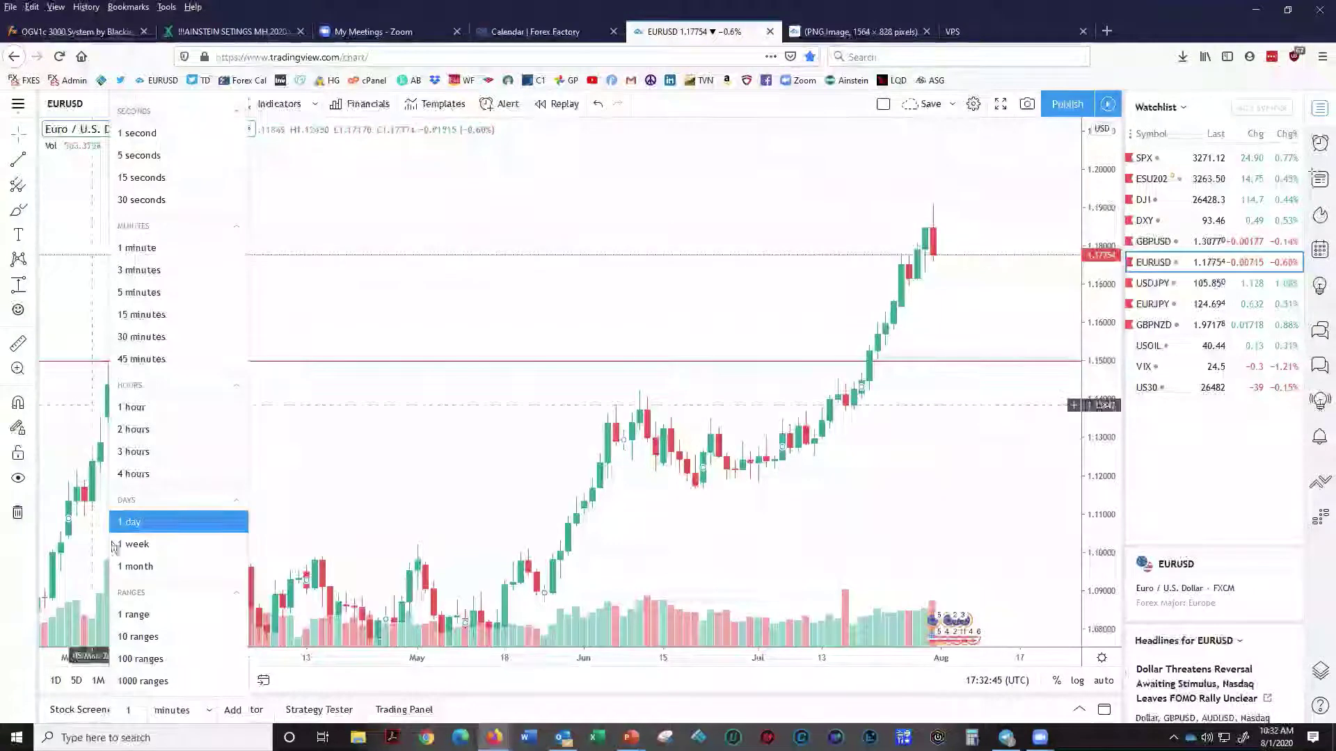
pyautogui.click(126, 567)
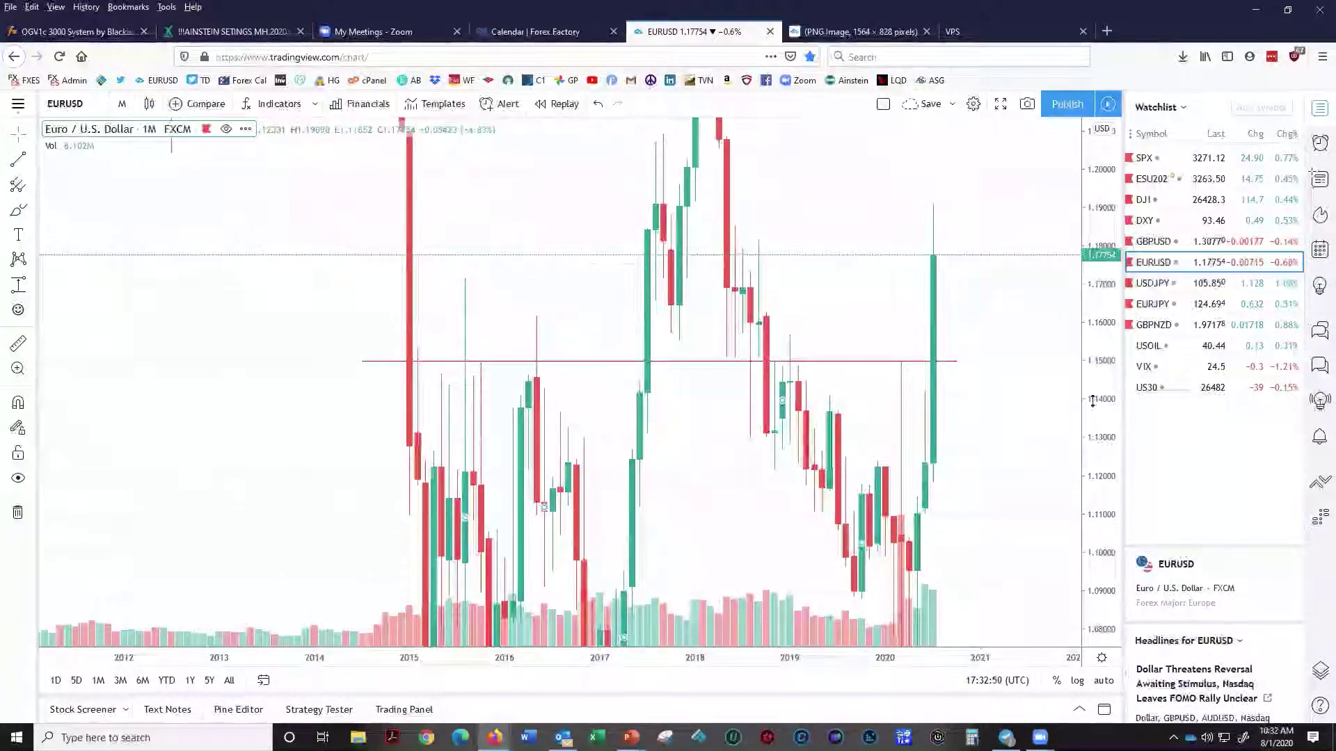
pyautogui.rightClick(1096, 408)
pyautogui.doubleClick(1096, 332)
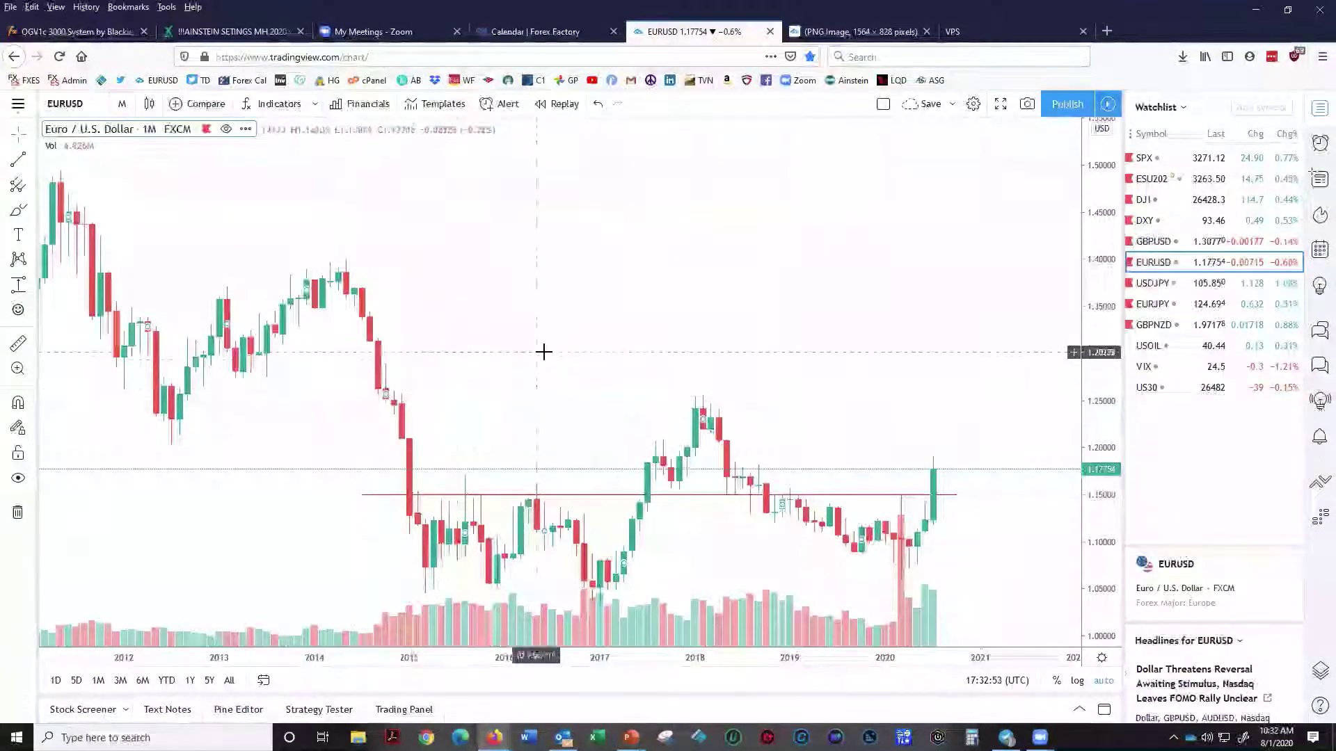
pyautogui.moveTo(543, 352); pyautogui.dragTo(668, 351)
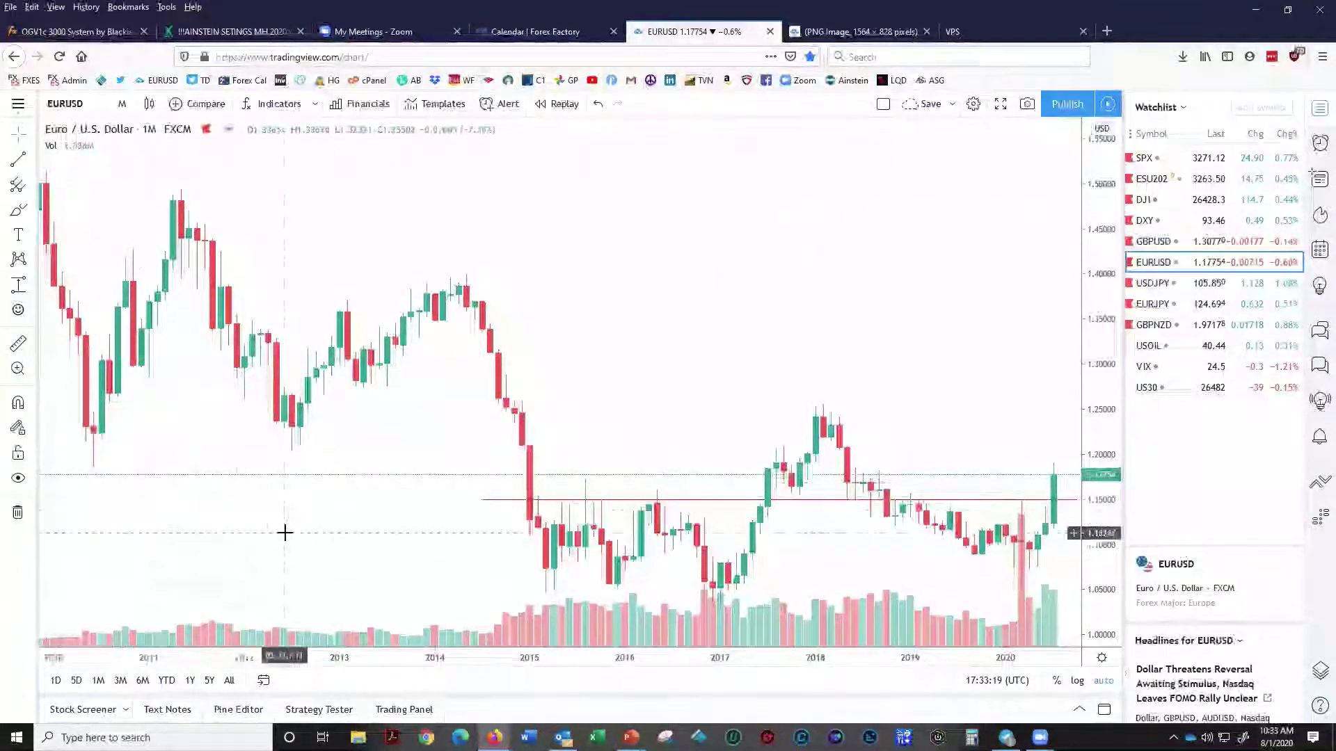
# Zoom the EURUSD monthly chart out to span 2007–2020, including the 2008 peak near 1.60.
pyautogui.scroll(-1, 152, 454)
pyautogui.scroll(-2, 153, 452)
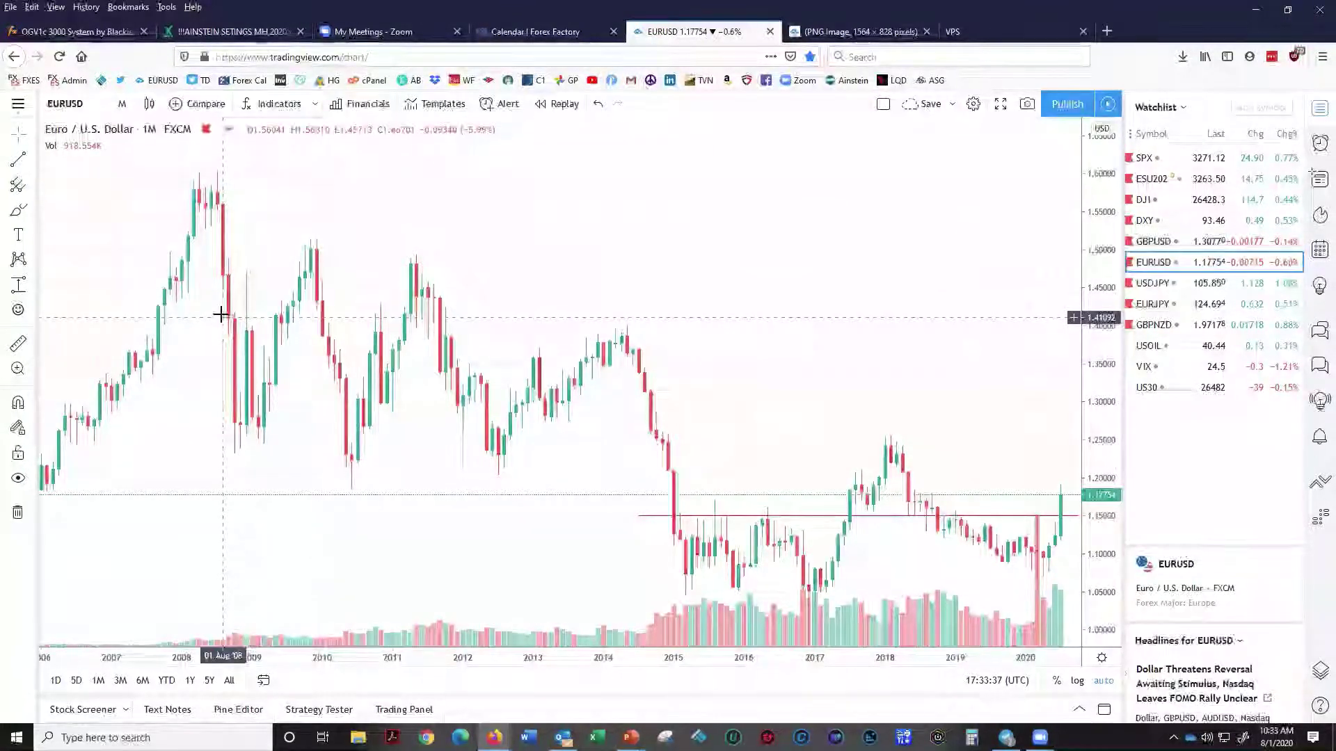
pyautogui.scroll(2, 134, 453)
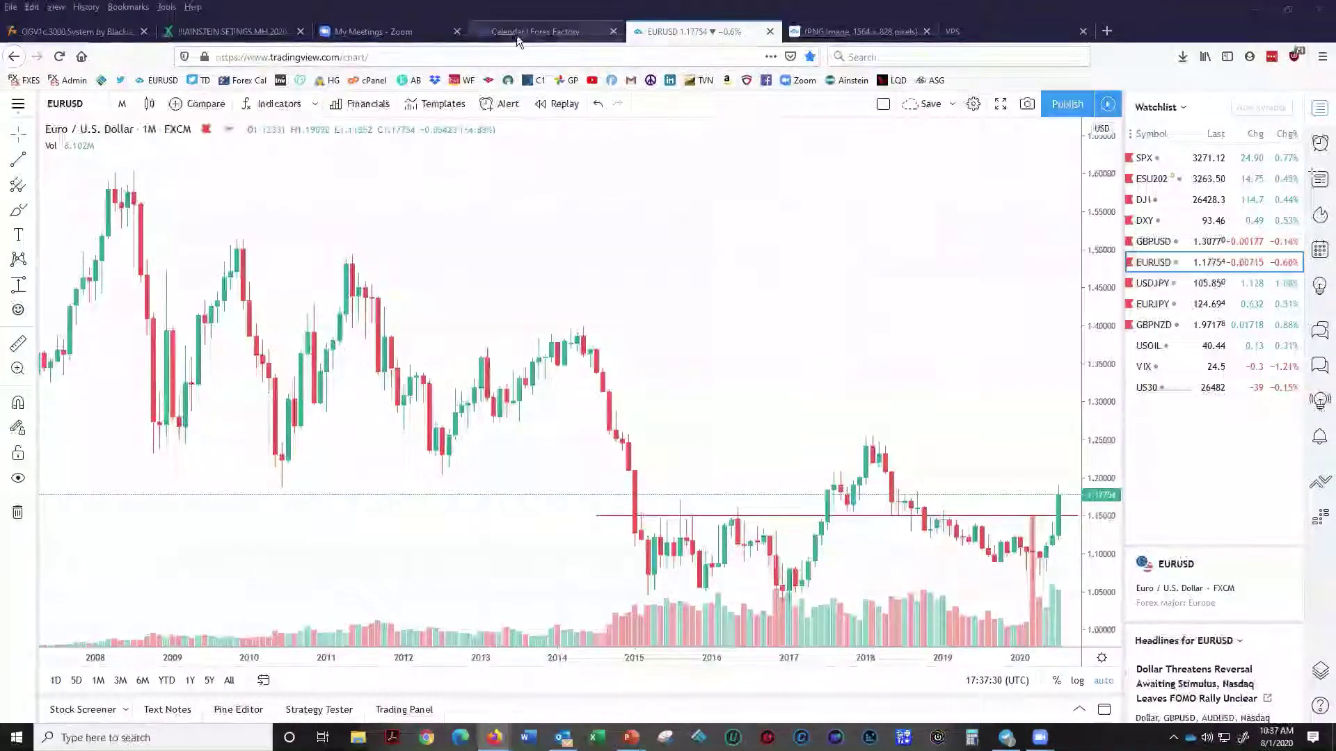
# Return to MetaTrader 4 on the VPS and select the AinsteinFX Starting Lot Size input.
pyautogui.click(1002, 32)
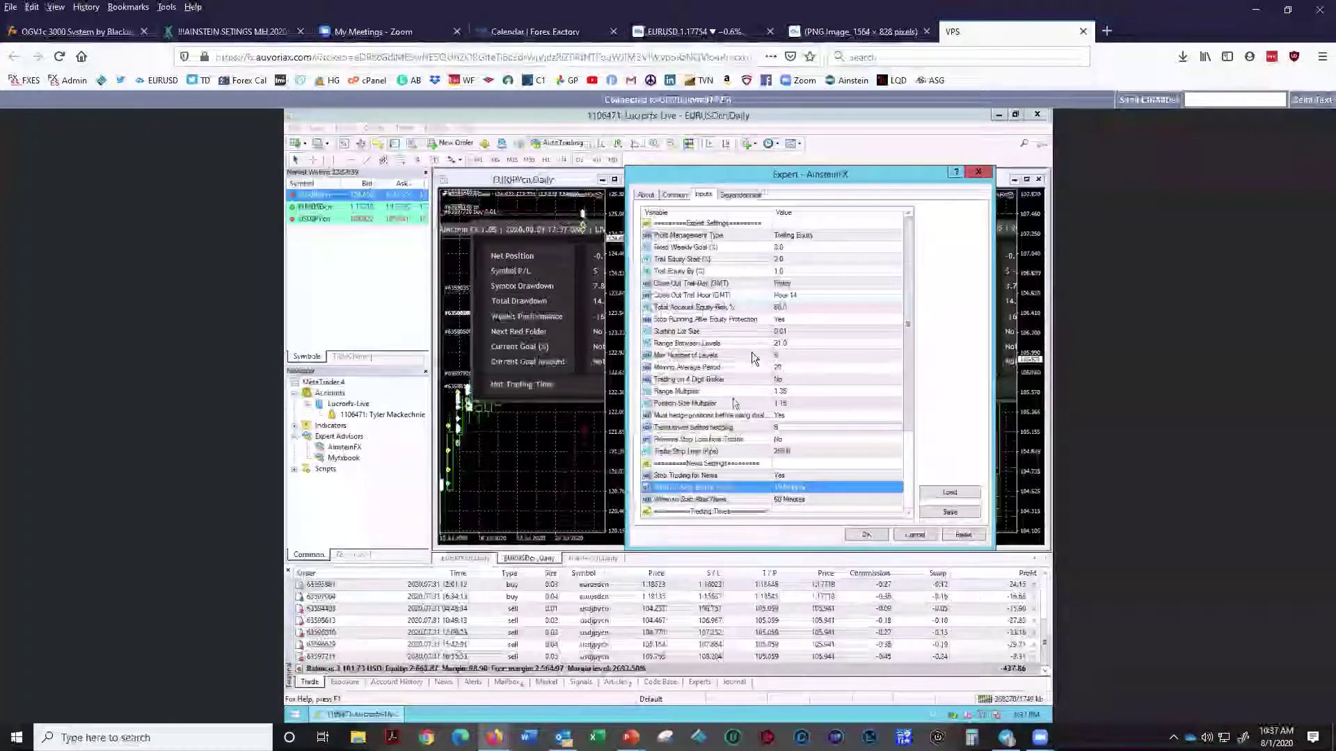
pyautogui.click(744, 334)
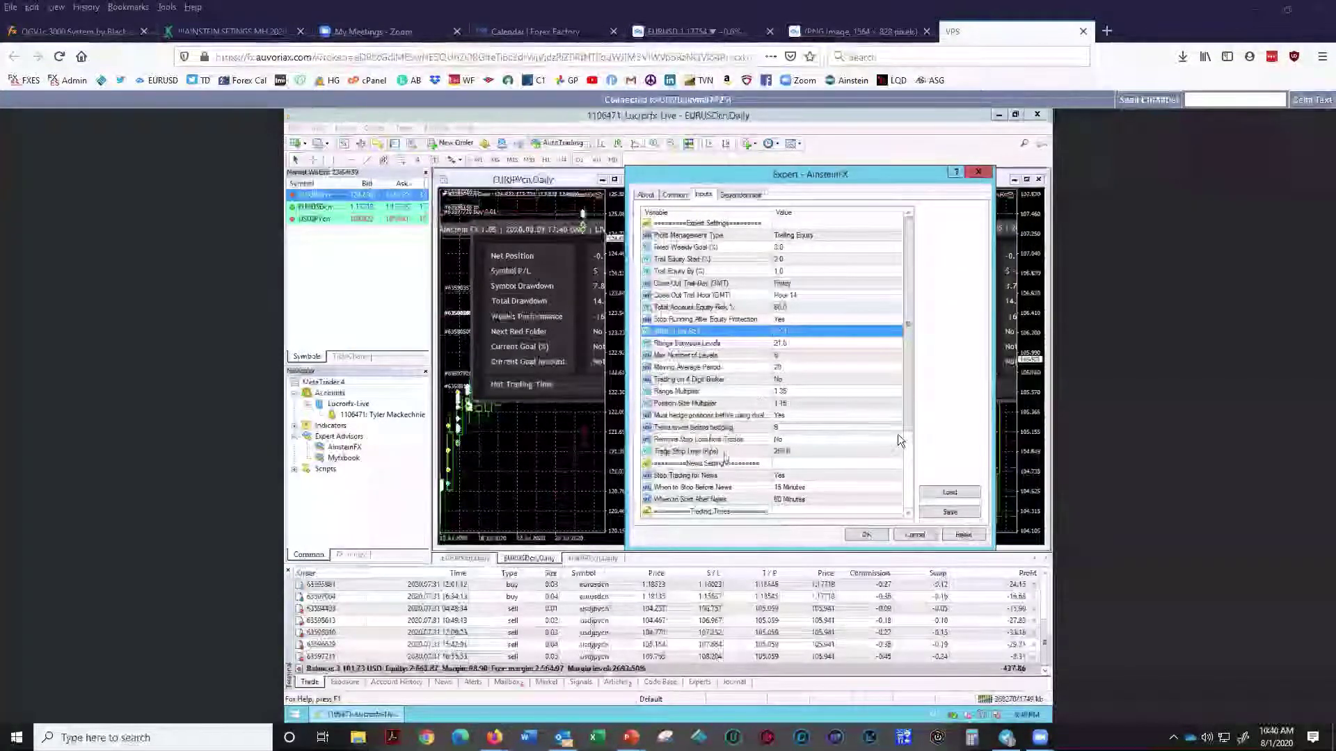
# Scroll the AinsteinFX inputs to the Trading Times section, then cancel without saving changes.
pyautogui.scroll(-2, 907, 457)
pyautogui.scroll(-2, 908, 457)
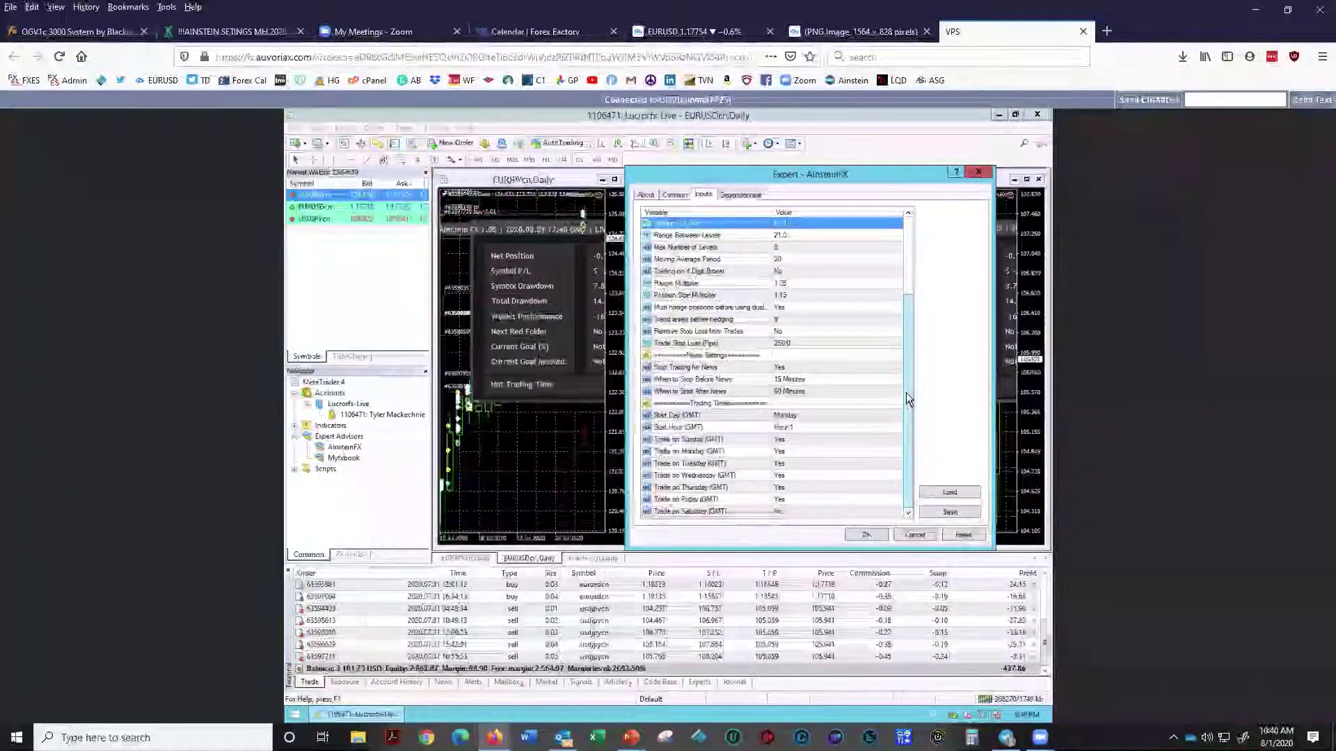
pyautogui.scroll(3, 899, 275)
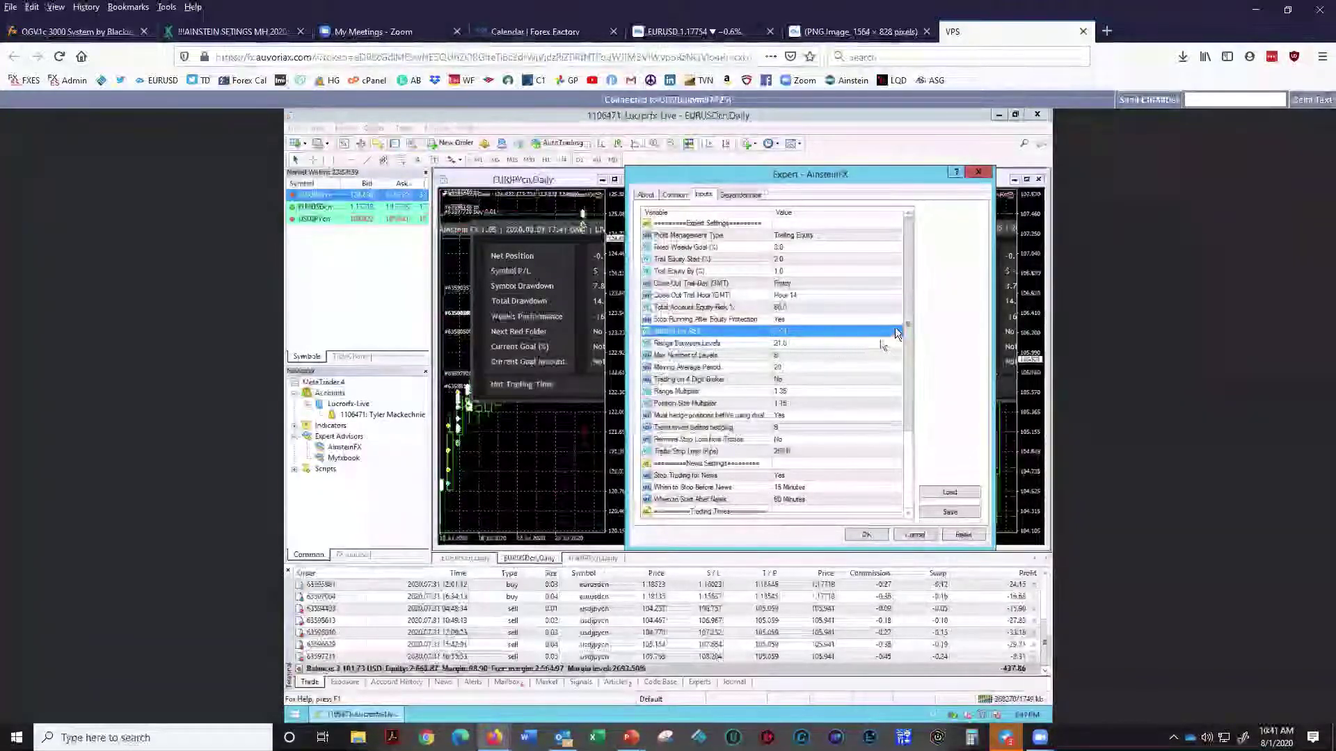
pyautogui.click(909, 480)
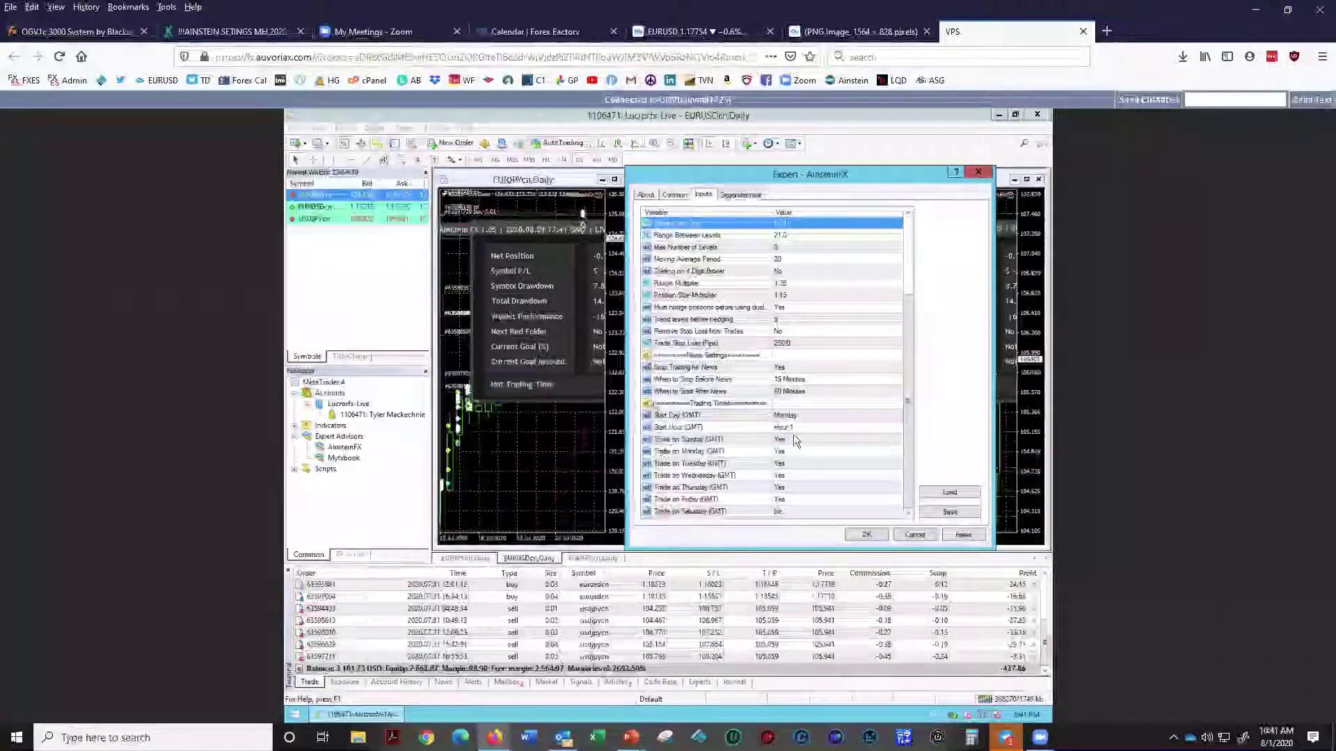
pyautogui.click(915, 534)
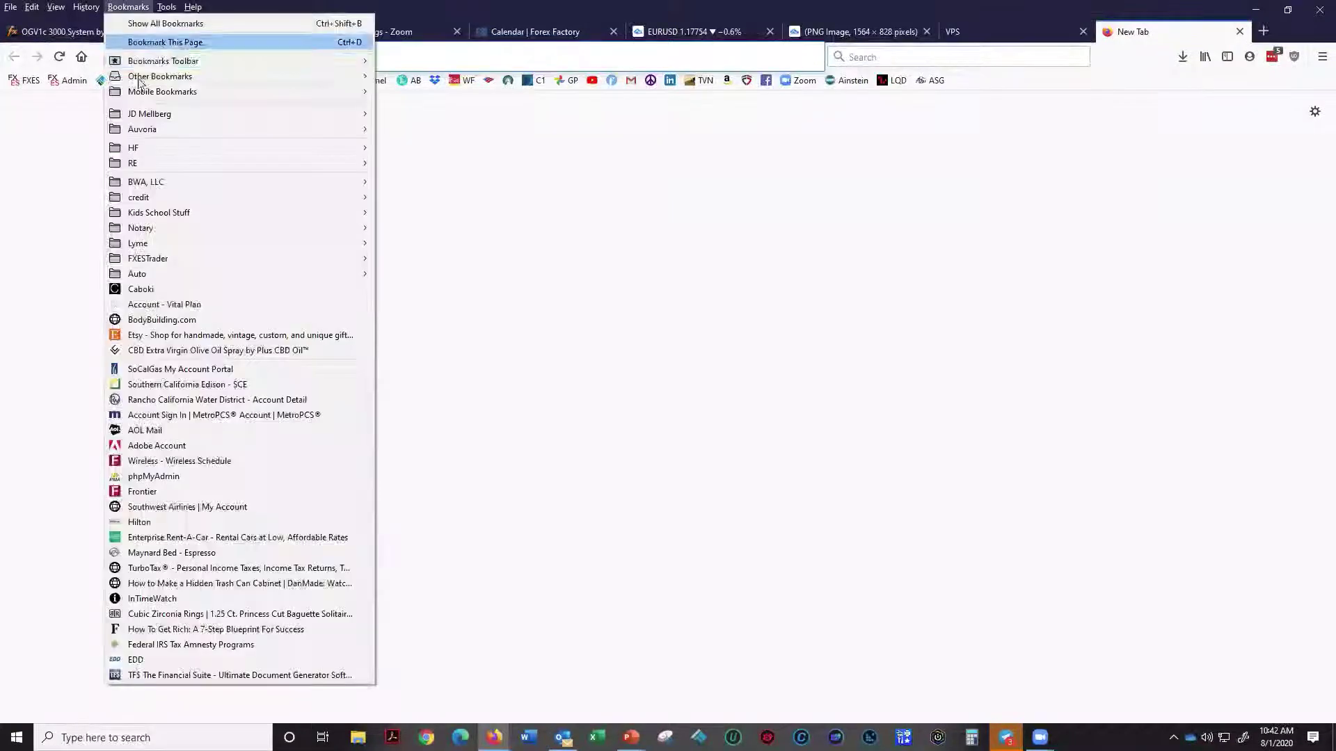
# Go to the Auvoria Prime account Dashboard from the Auvoria bookmarks folder.
pyautogui.moveTo(228, 129)
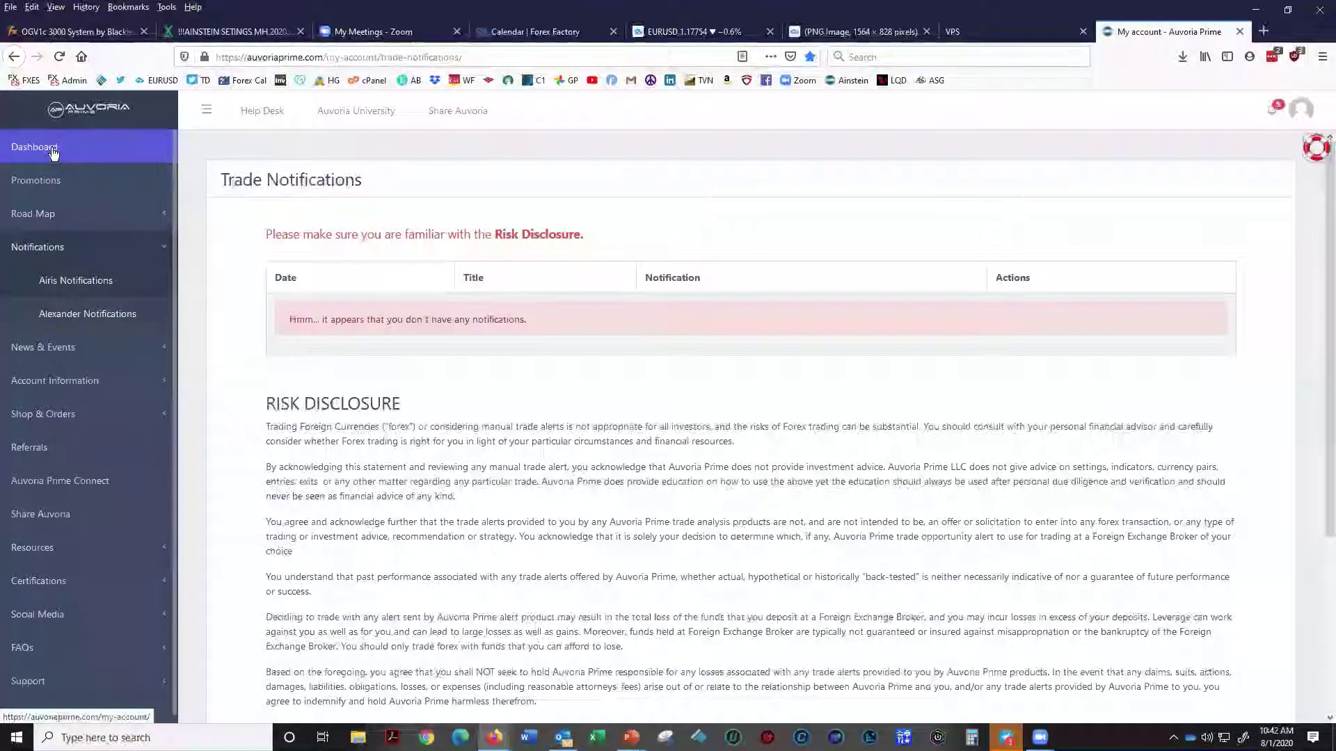
pyautogui.click(28, 150)
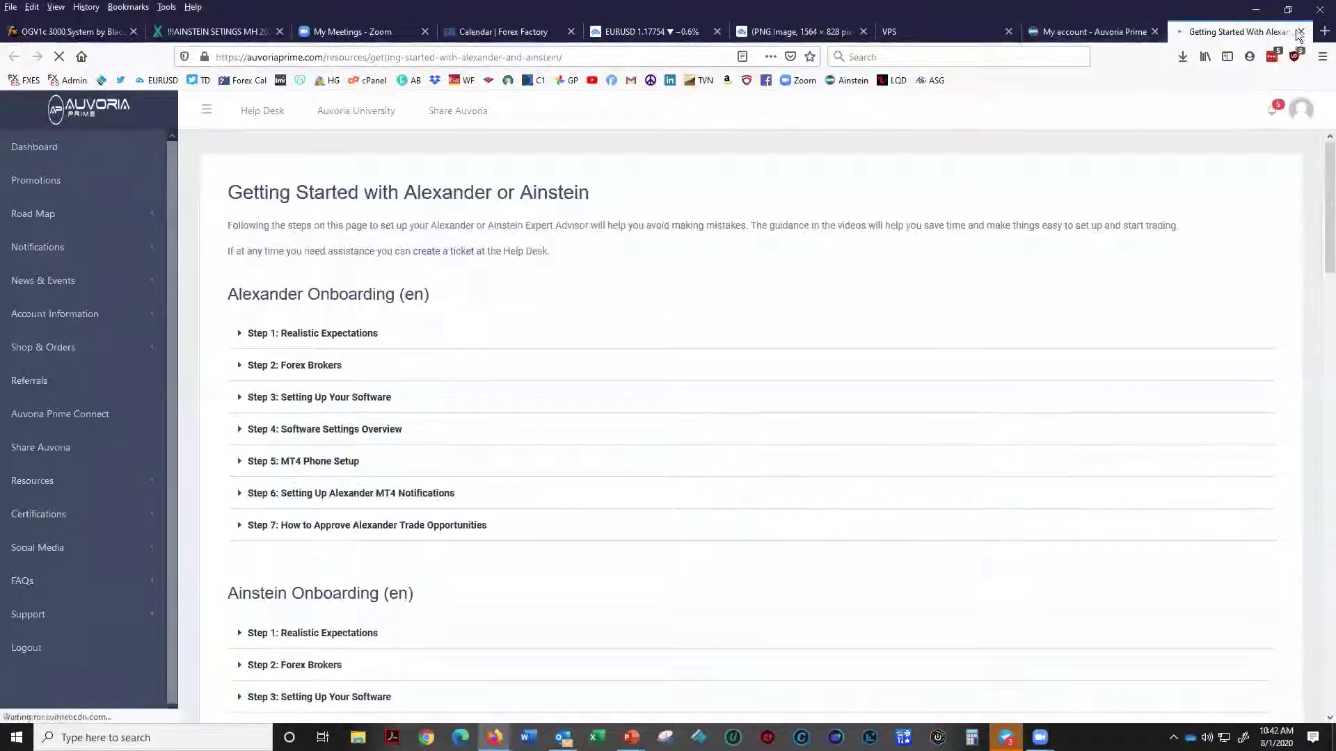
# Close the getting-started page and load Hawkeye Strategy from the Resources > AIRIS submenu.
pyautogui.click(1298, 32)
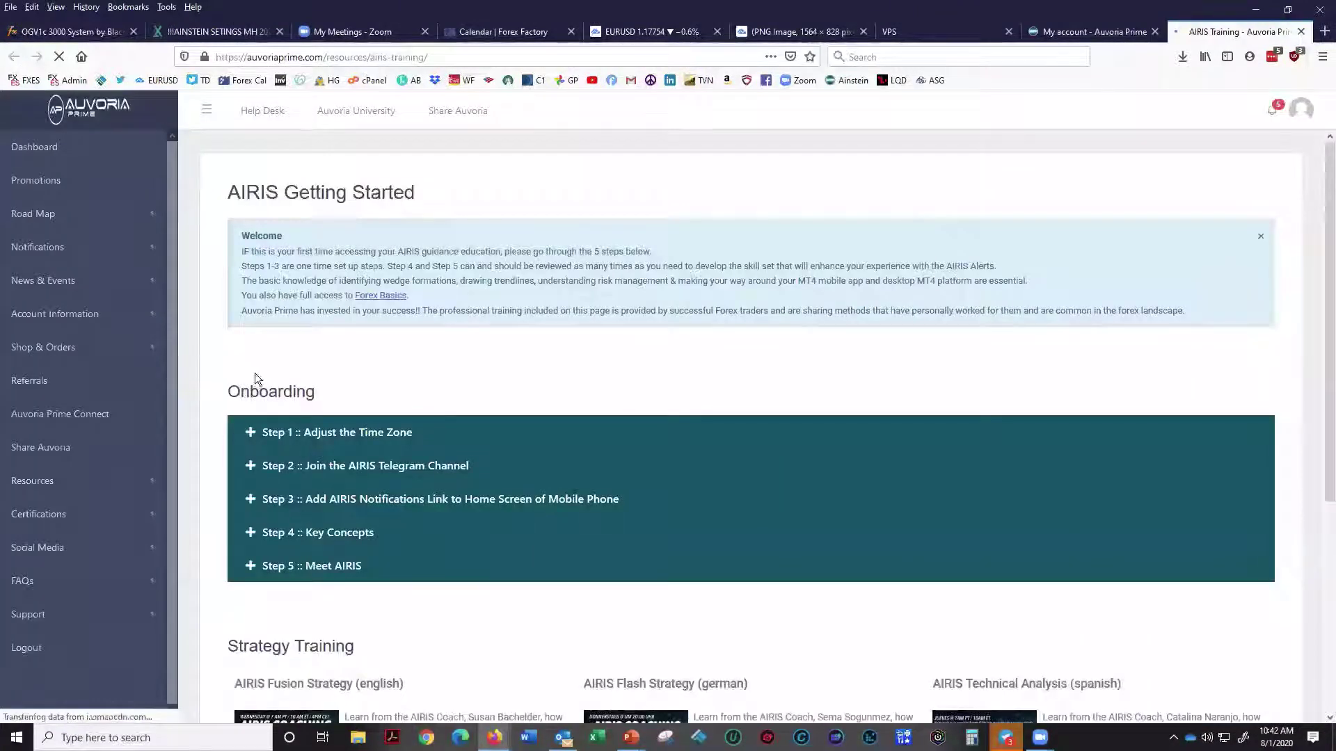
pyautogui.scroll(-2, 234, 377)
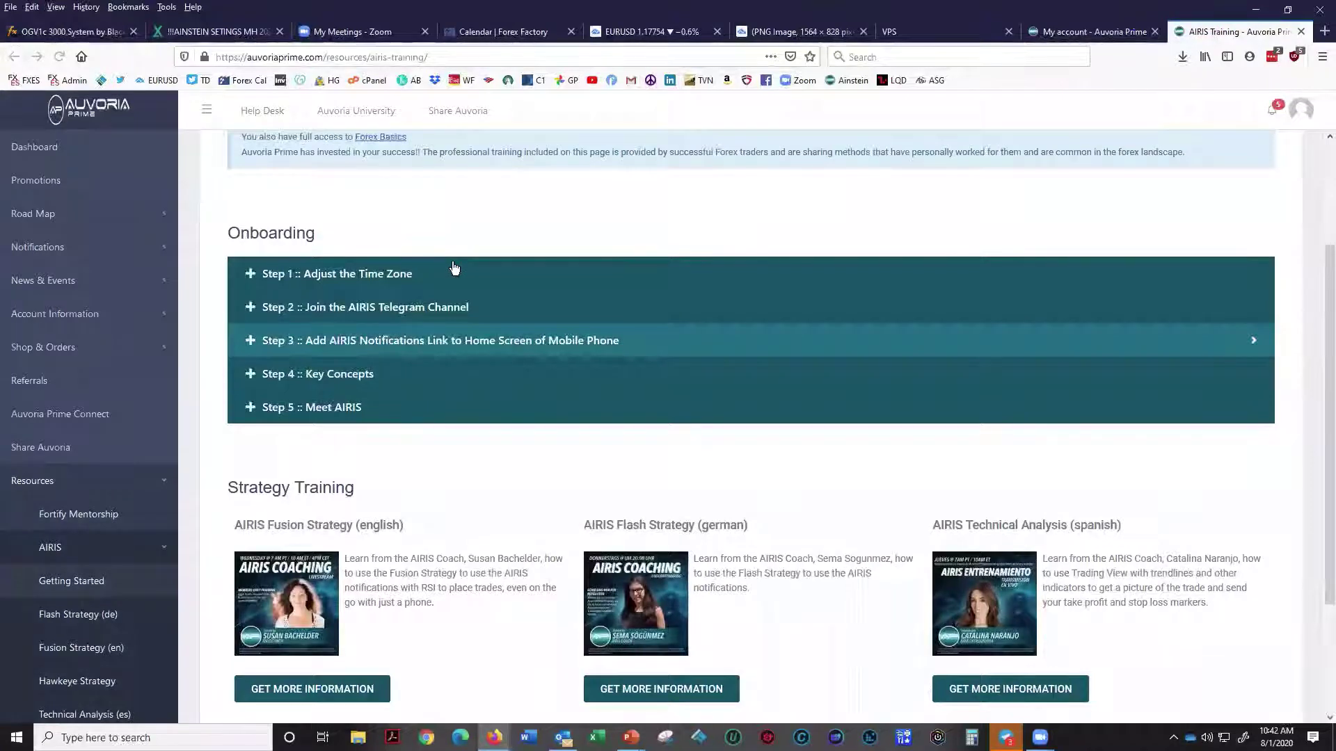
pyautogui.scroll(2, 346, 340)
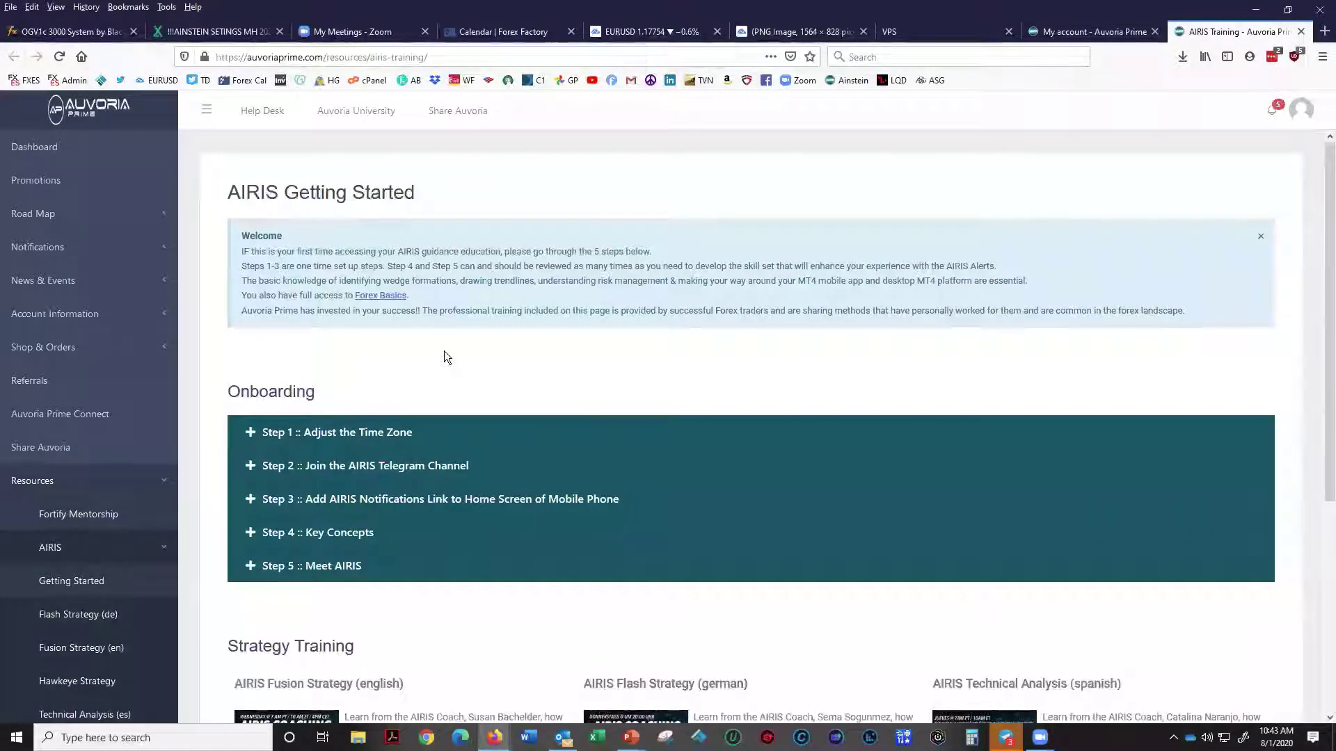
pyautogui.click(80, 689)
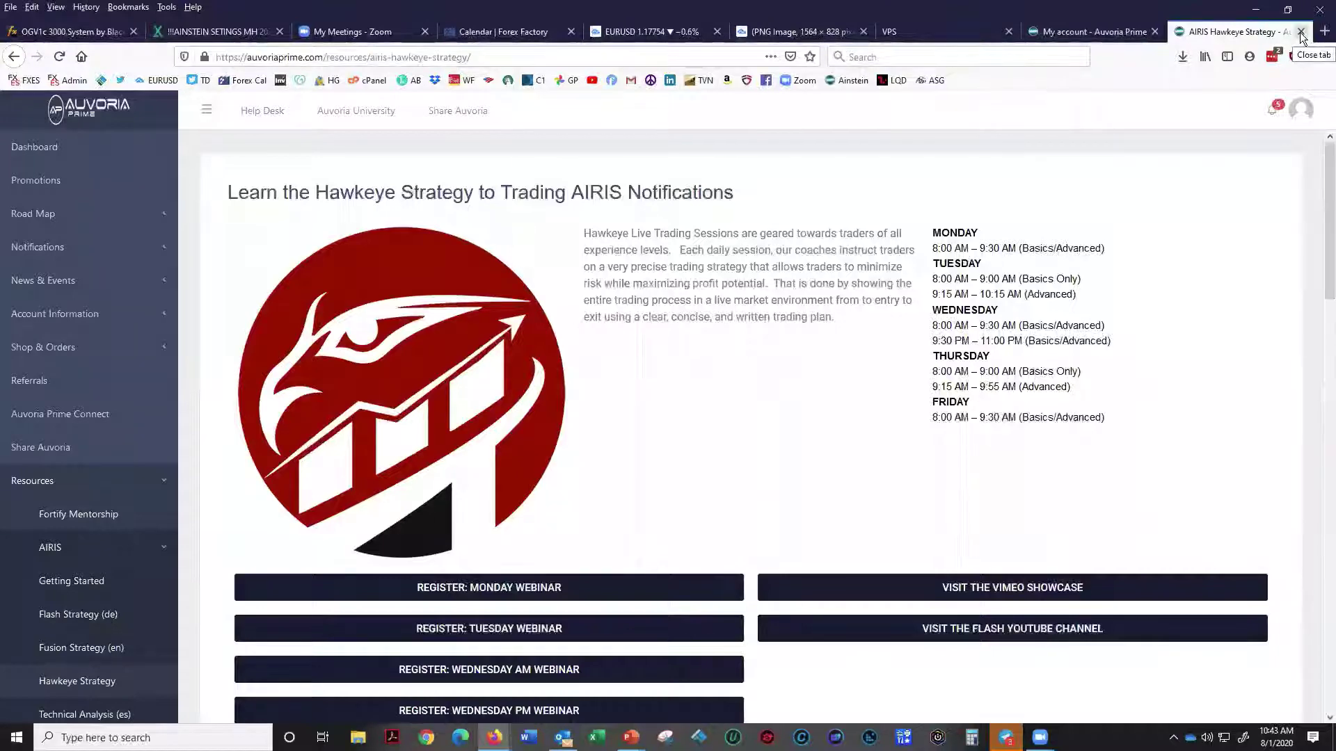
# Bring the Alexander and Ainstein getting-started tab forward and scroll back to its top.
pyautogui.click(1071, 31)
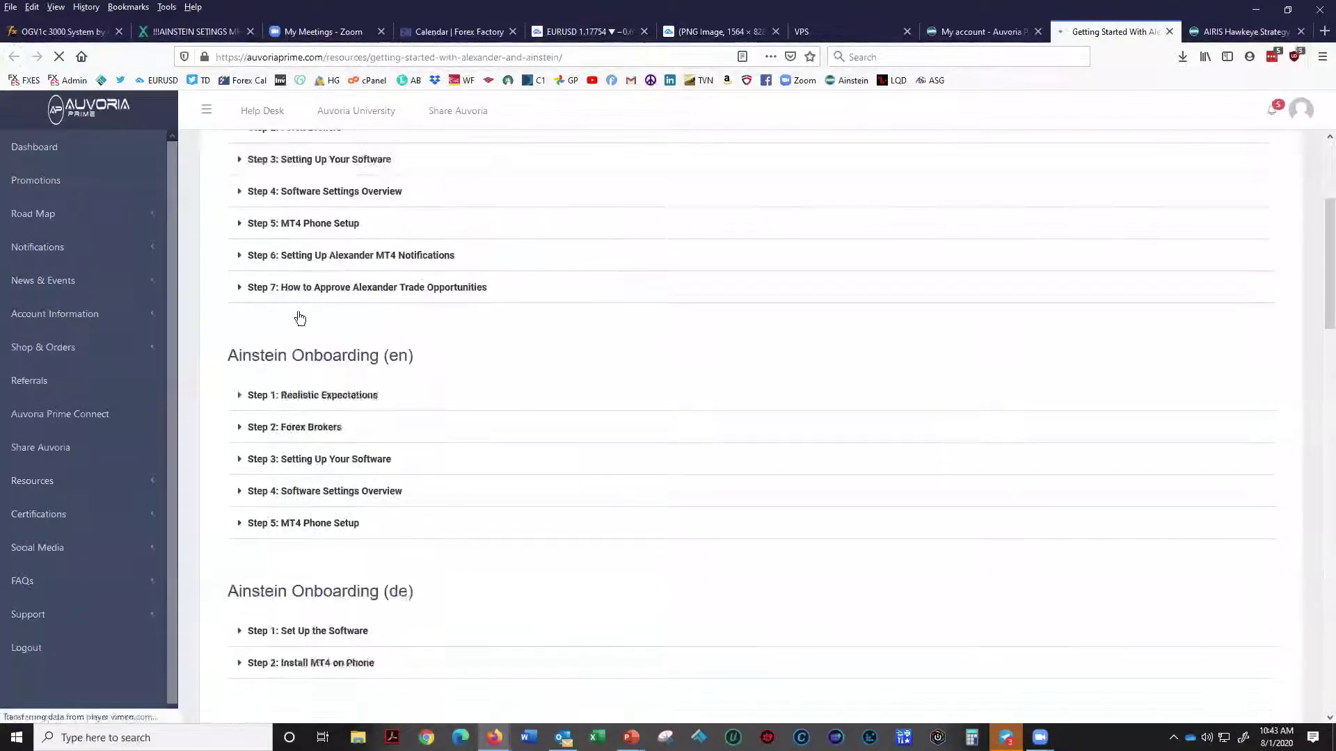
pyautogui.scroll(3, 199, 155)
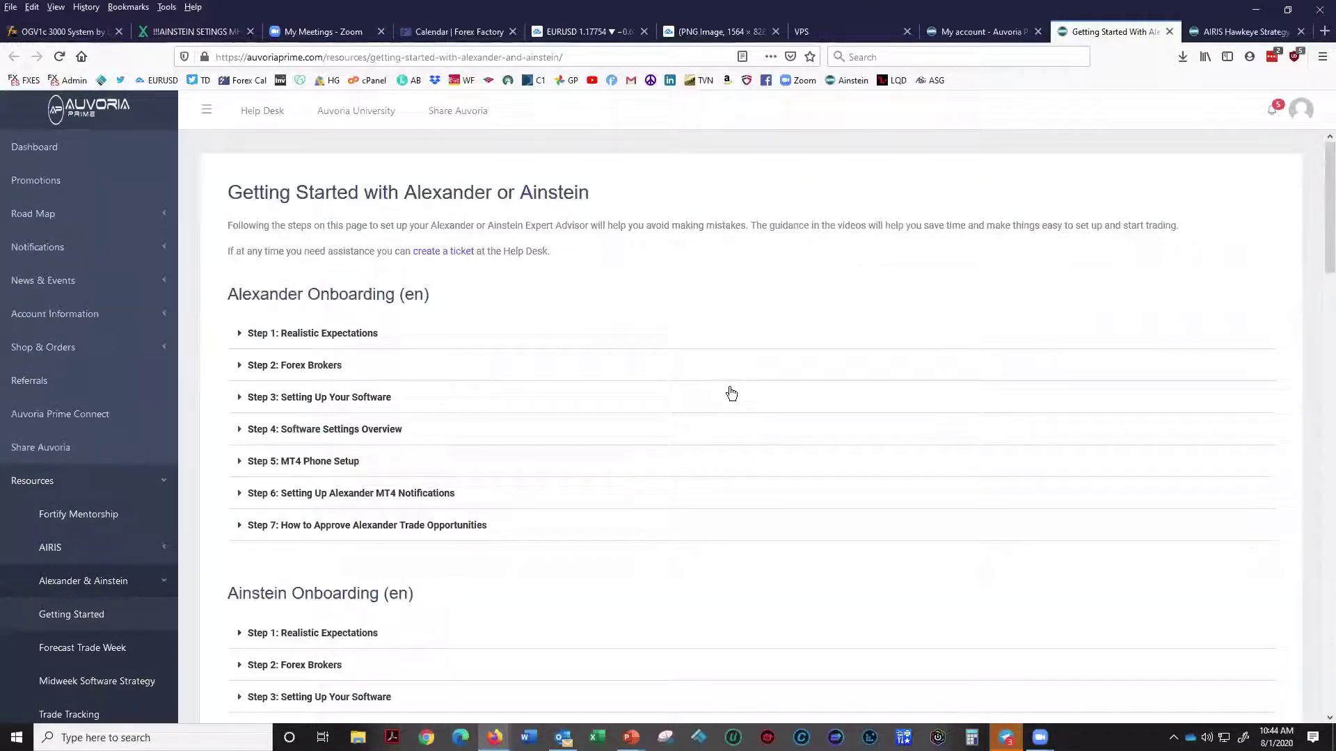
# Close the Getting Started With Alexander tab to return to the Hawkeye Strategy tab.
pyautogui.click(1171, 32)
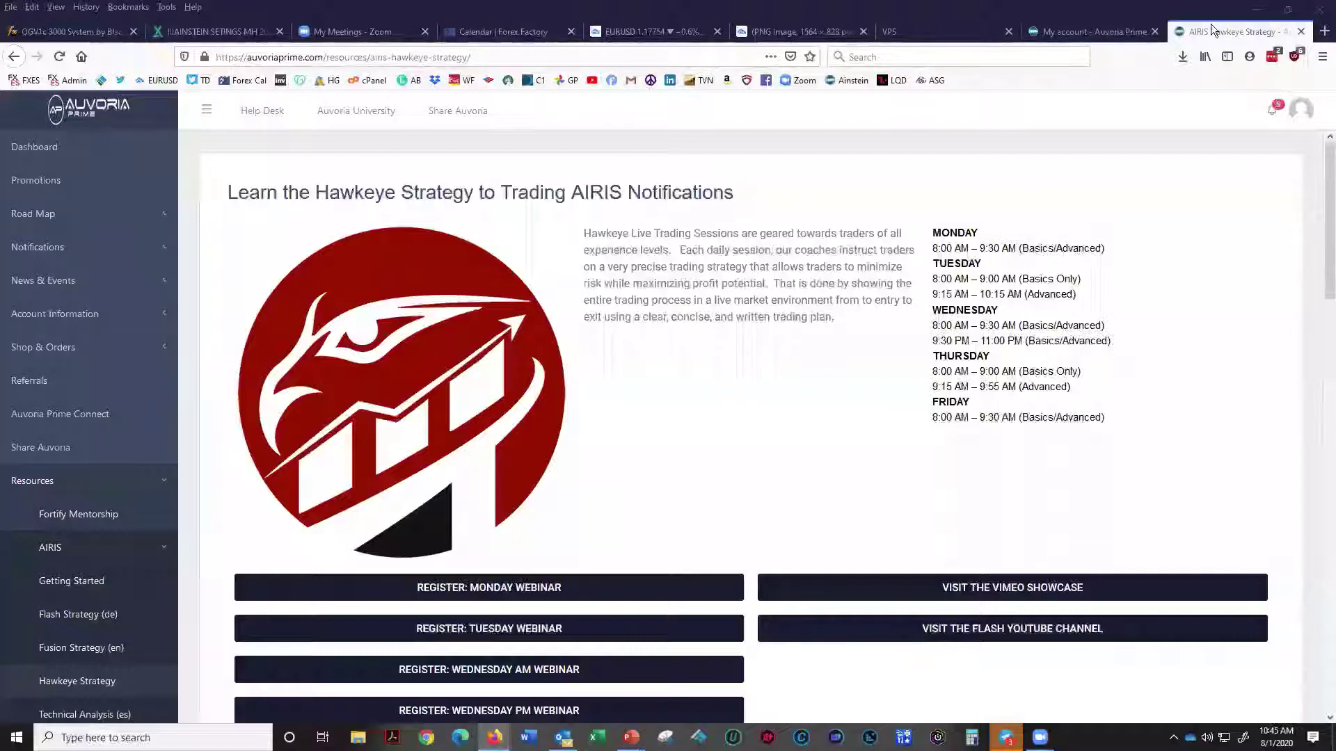
# Close the Auvoria tabs to reach the VPS and rearrange the EURJPY and EURUSD daily charts.
pyautogui.click(1152, 32)
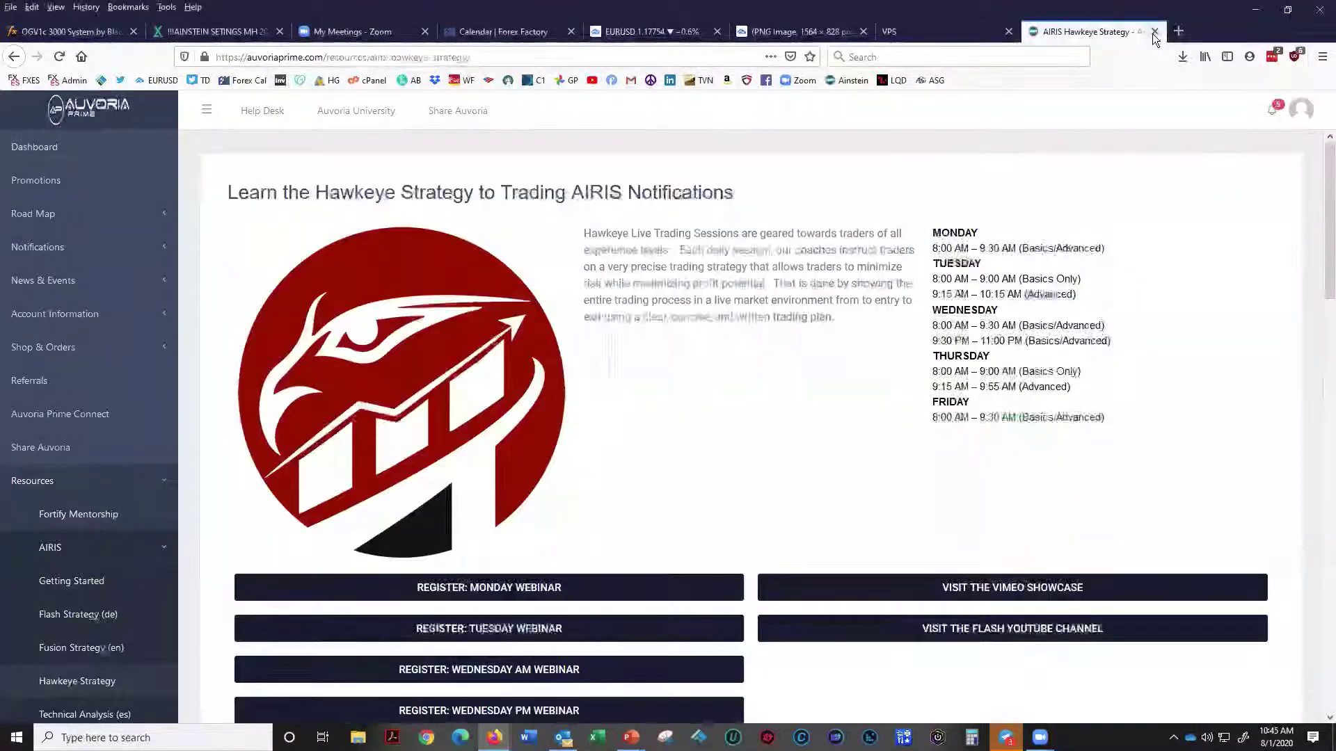
pyautogui.hotkey('ctrl', 'w')
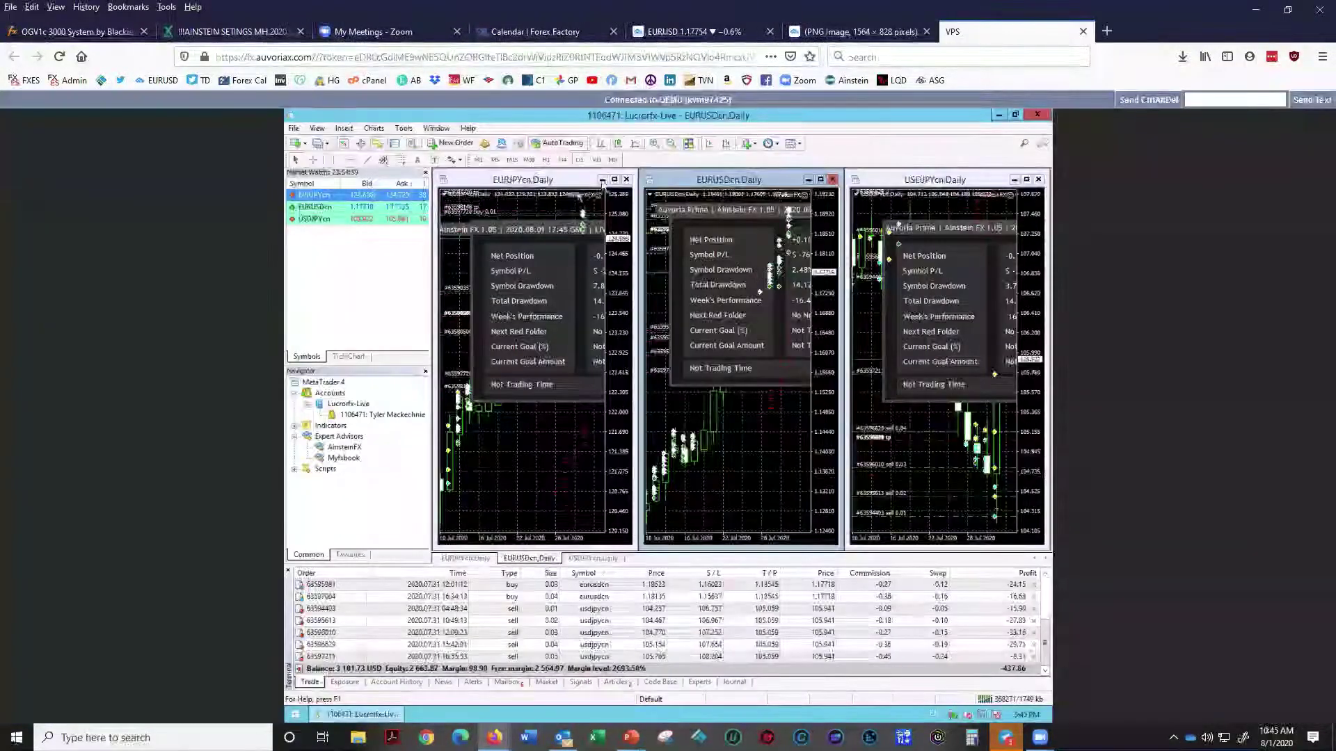
pyautogui.click(616, 183)
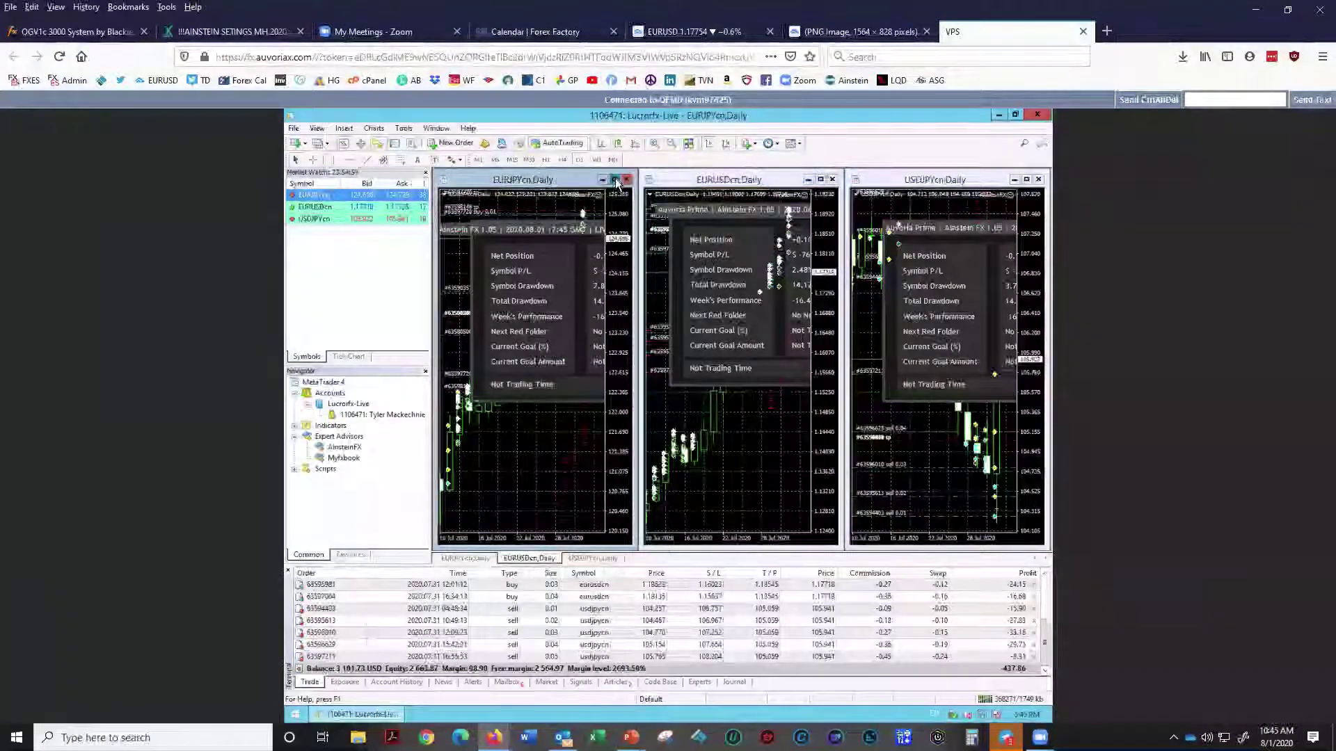
pyautogui.click(617, 183)
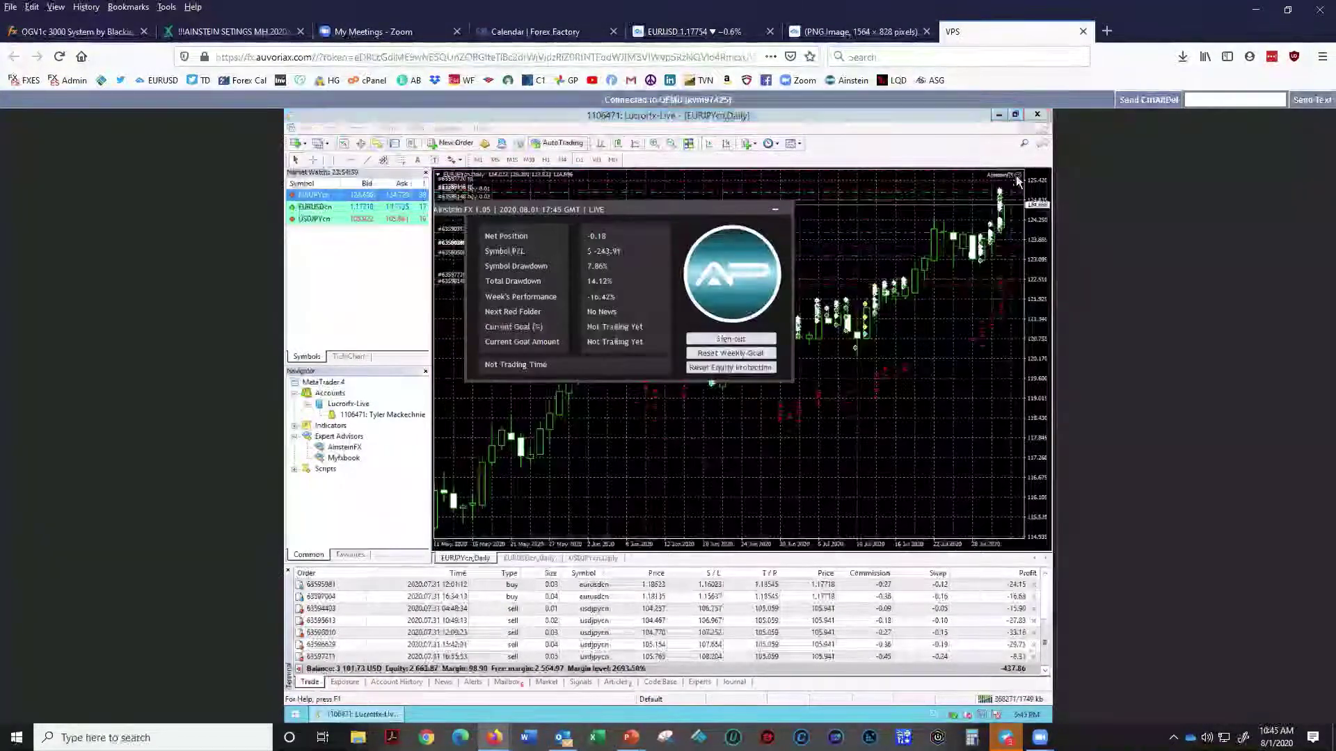
pyautogui.press('F7')
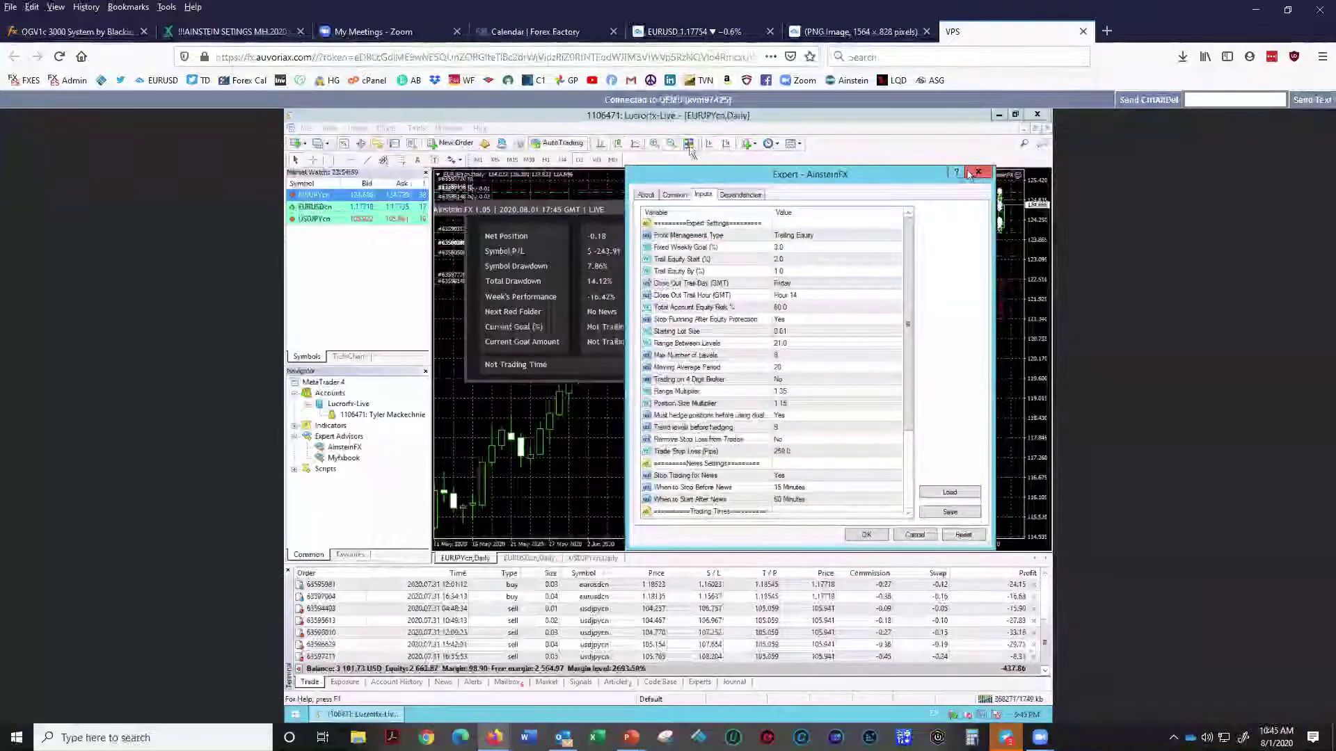
pyautogui.click(978, 172)
pyautogui.click(689, 146)
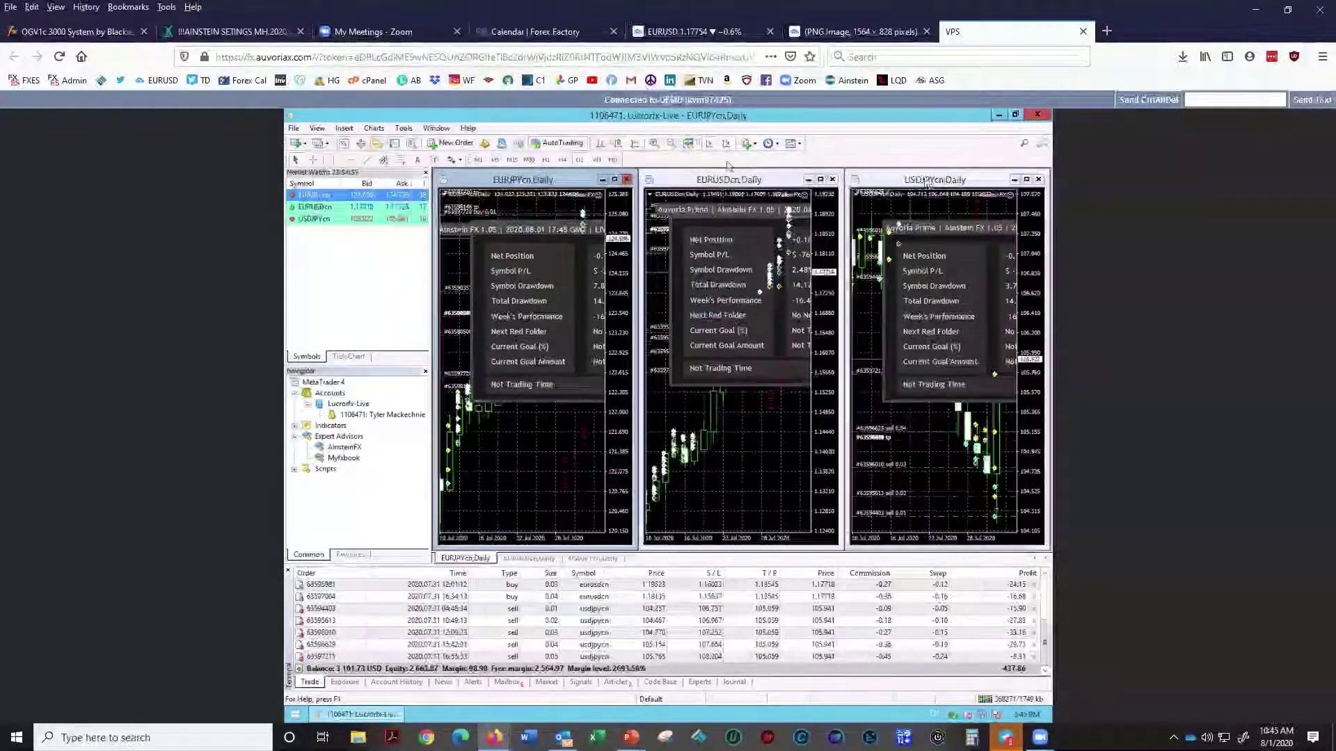
pyautogui.click(820, 181)
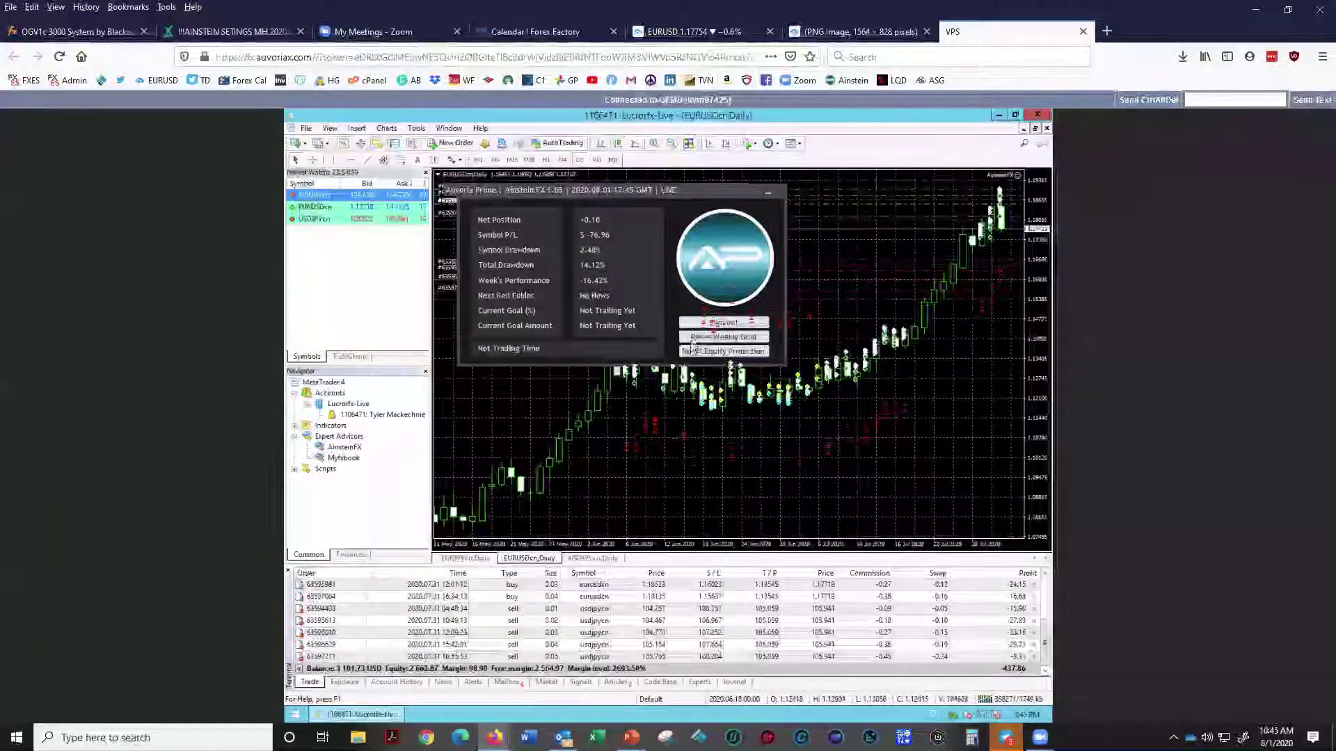
pyautogui.click(691, 144)
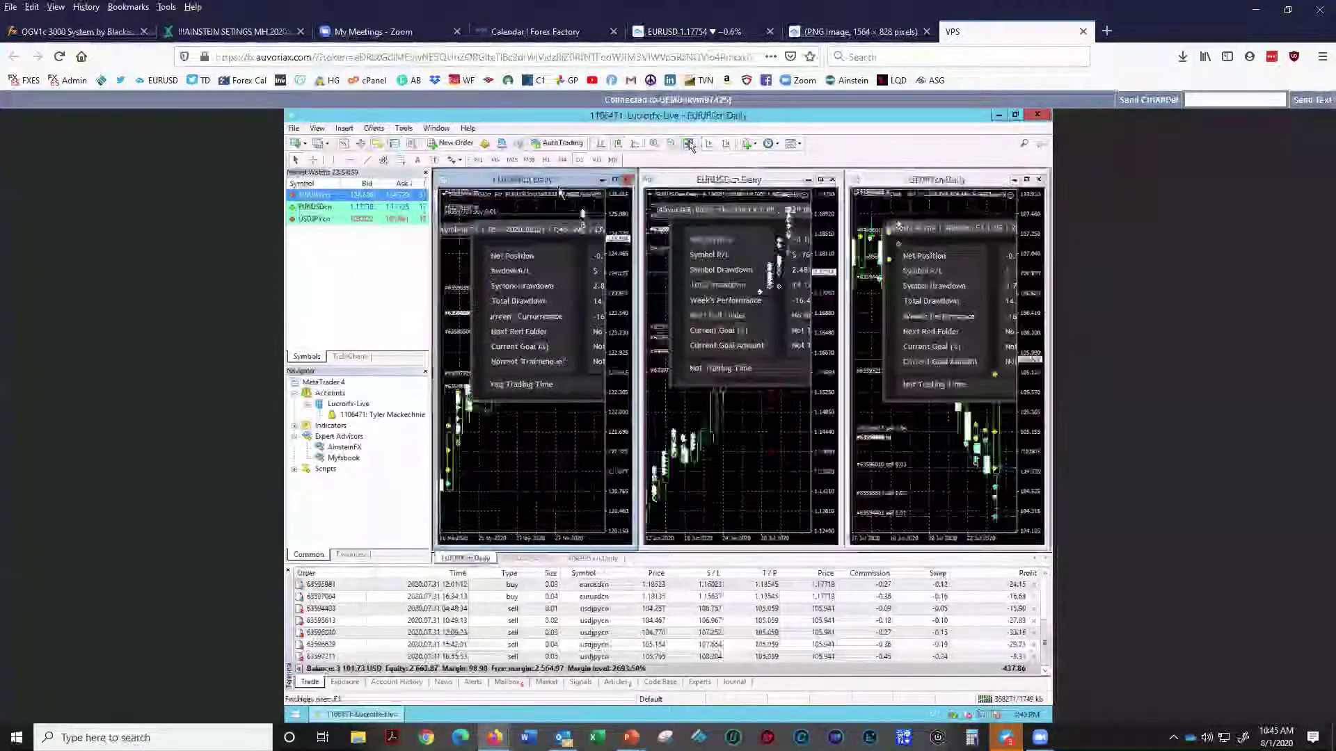
# Open the AinsteinFX expert inputs and review Profit Management Type, Trail Equity Start and Trail Equity By.
pyautogui.click(602, 201)
pyautogui.click(787, 236)
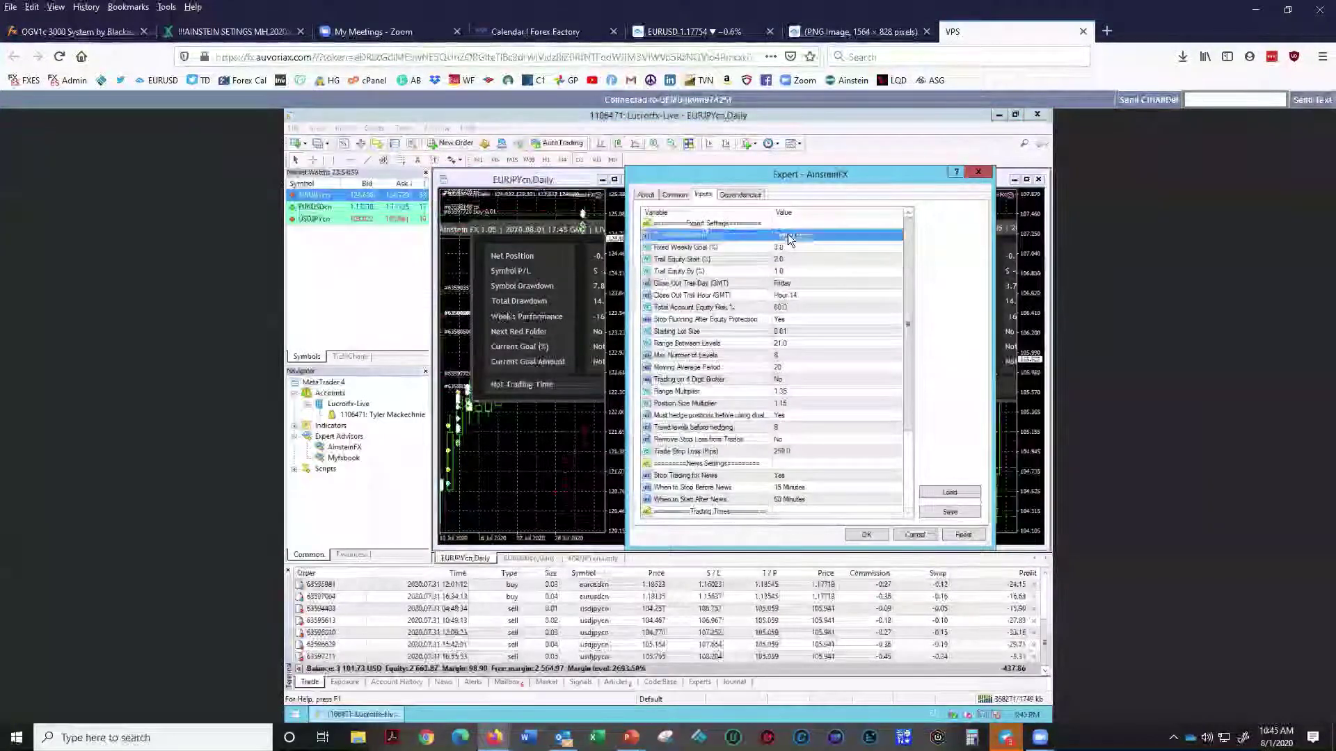
pyautogui.click(718, 260)
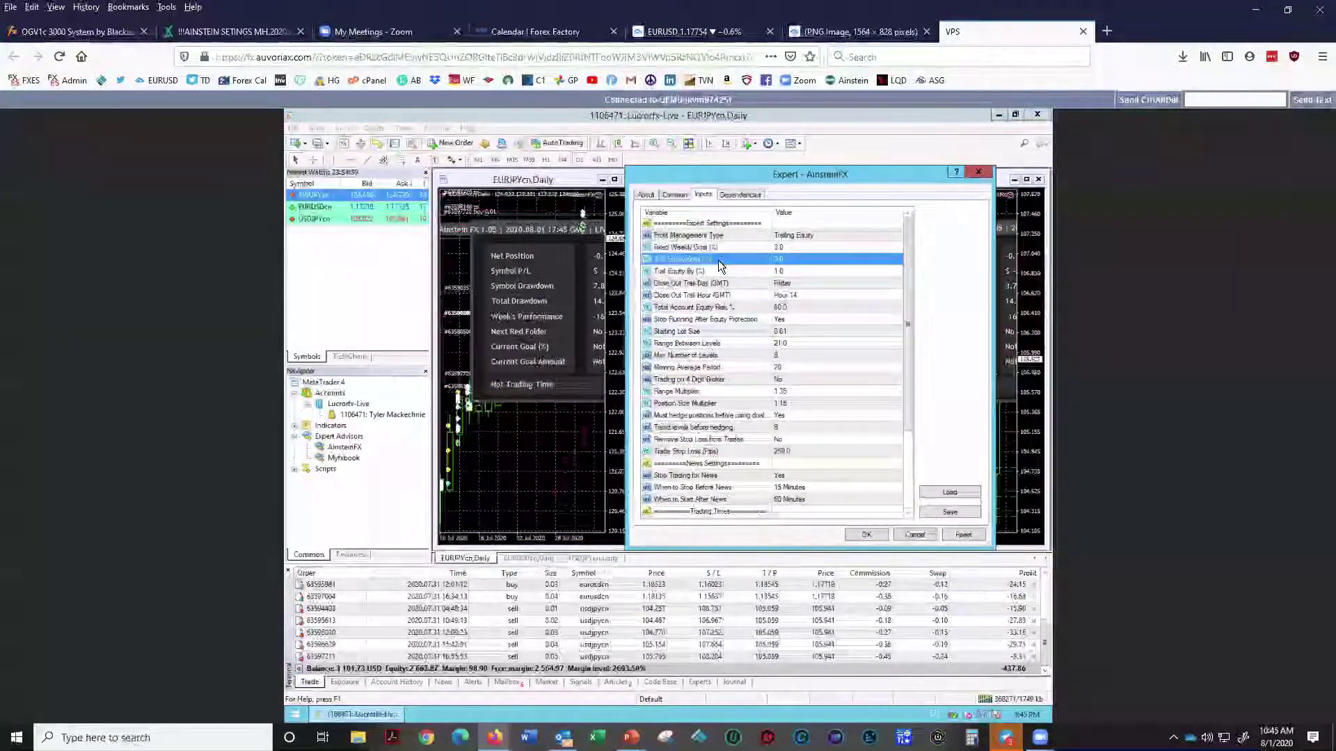
pyautogui.click(790, 260)
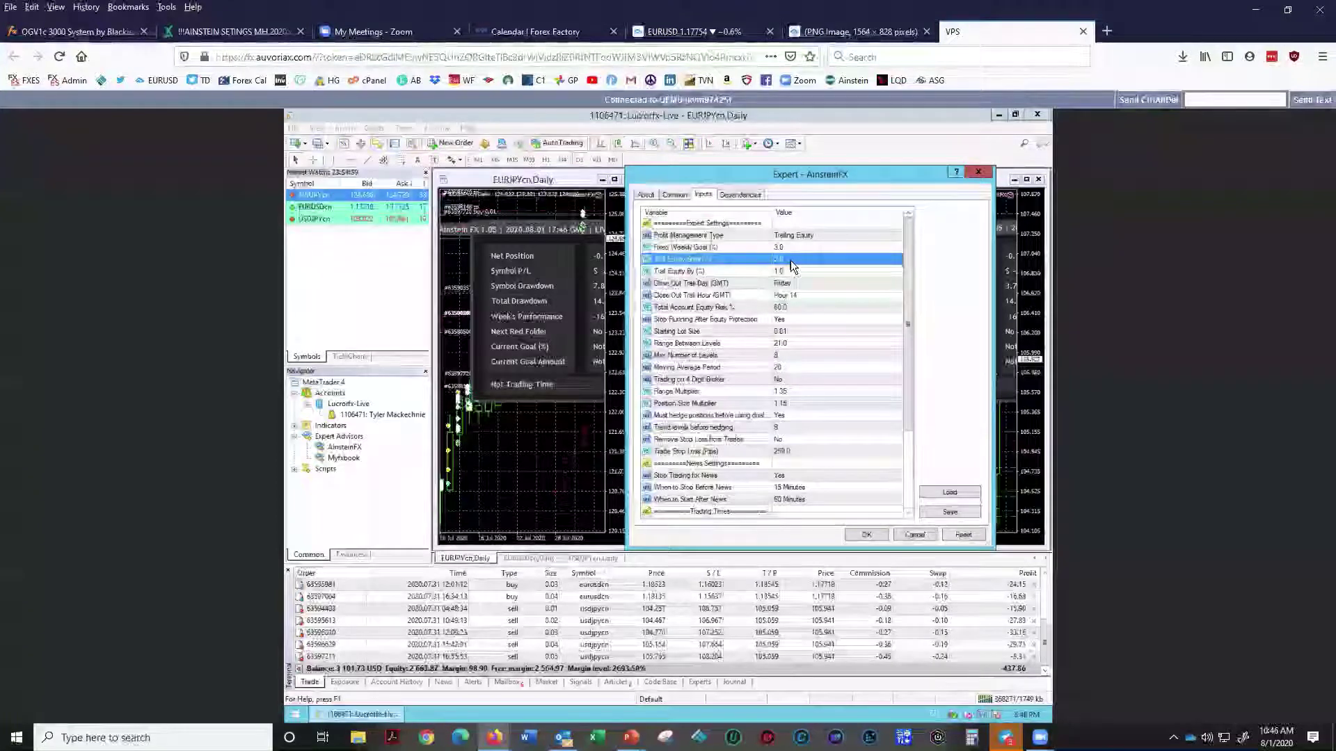
pyautogui.click(748, 271)
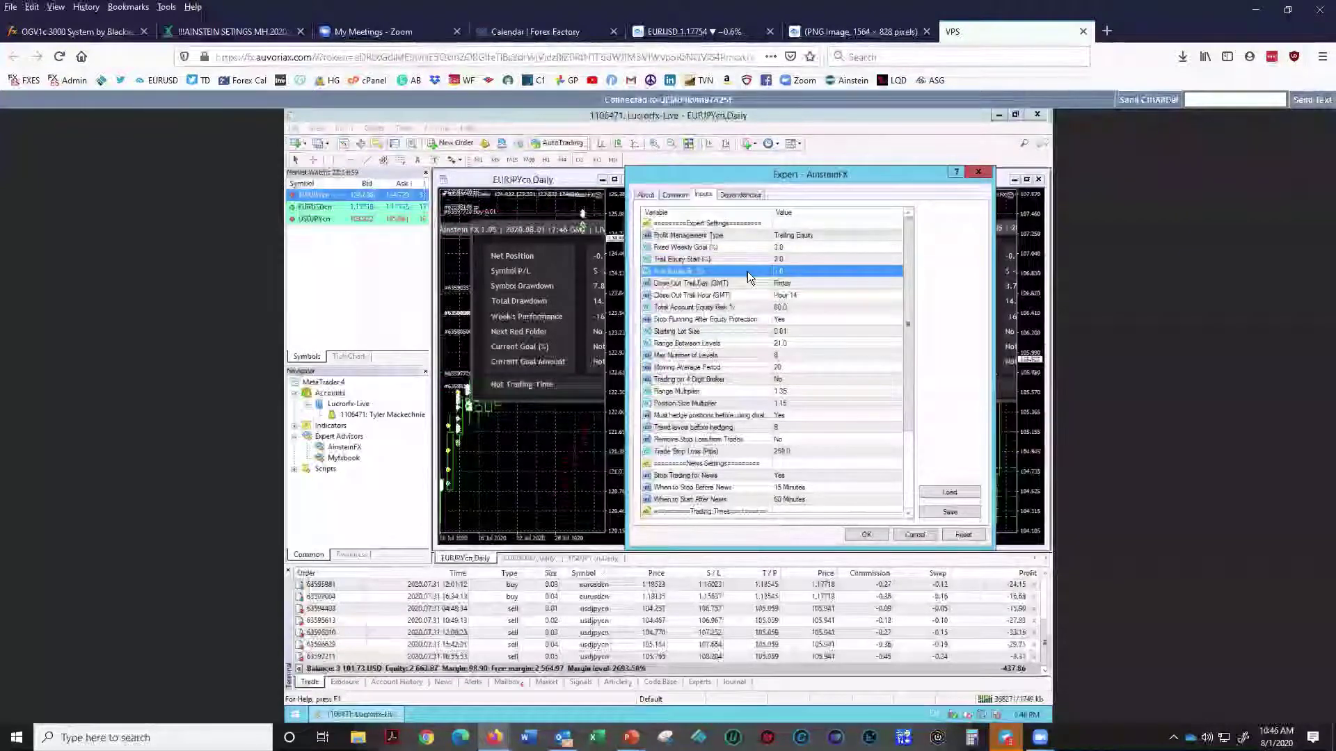
# Pick Fixed Weekly Goal in the Profit Management Type dropdown, replacing Trading Equity.
pyautogui.click(810, 235)
pyautogui.click(839, 235)
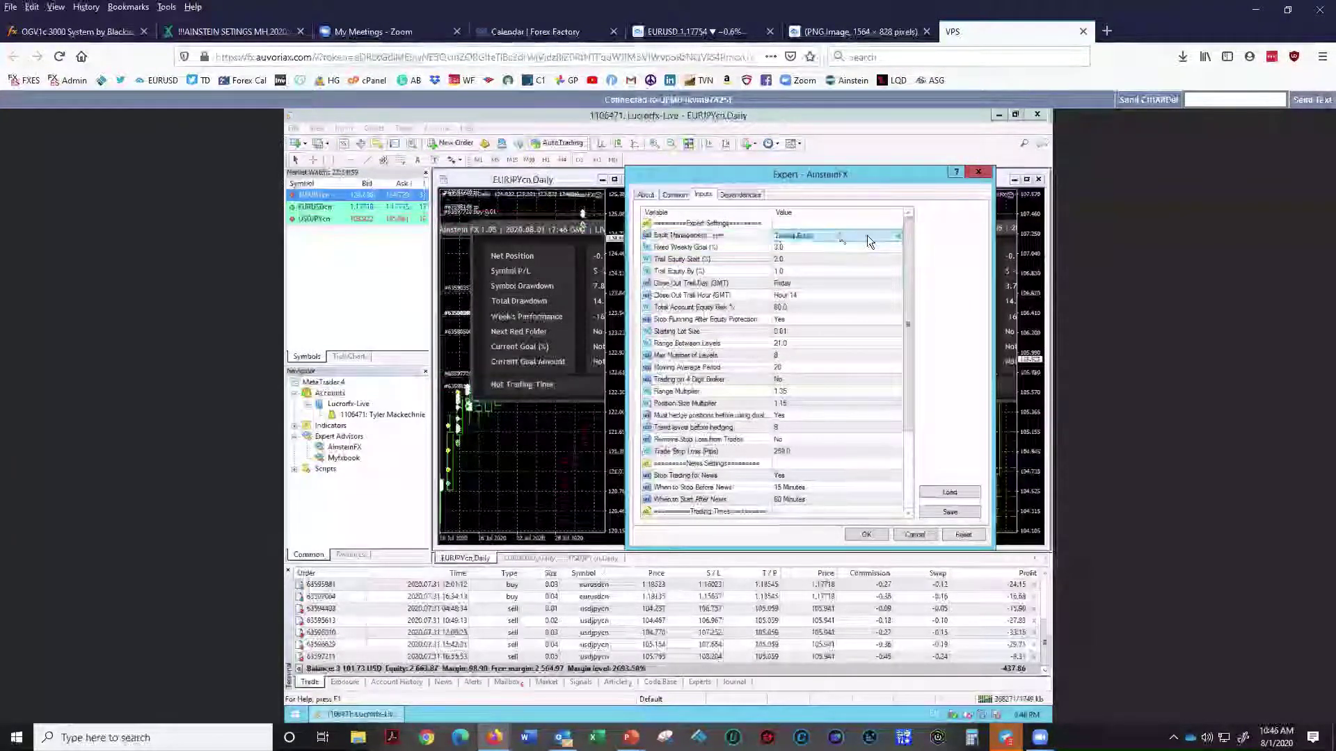
pyautogui.click(896, 237)
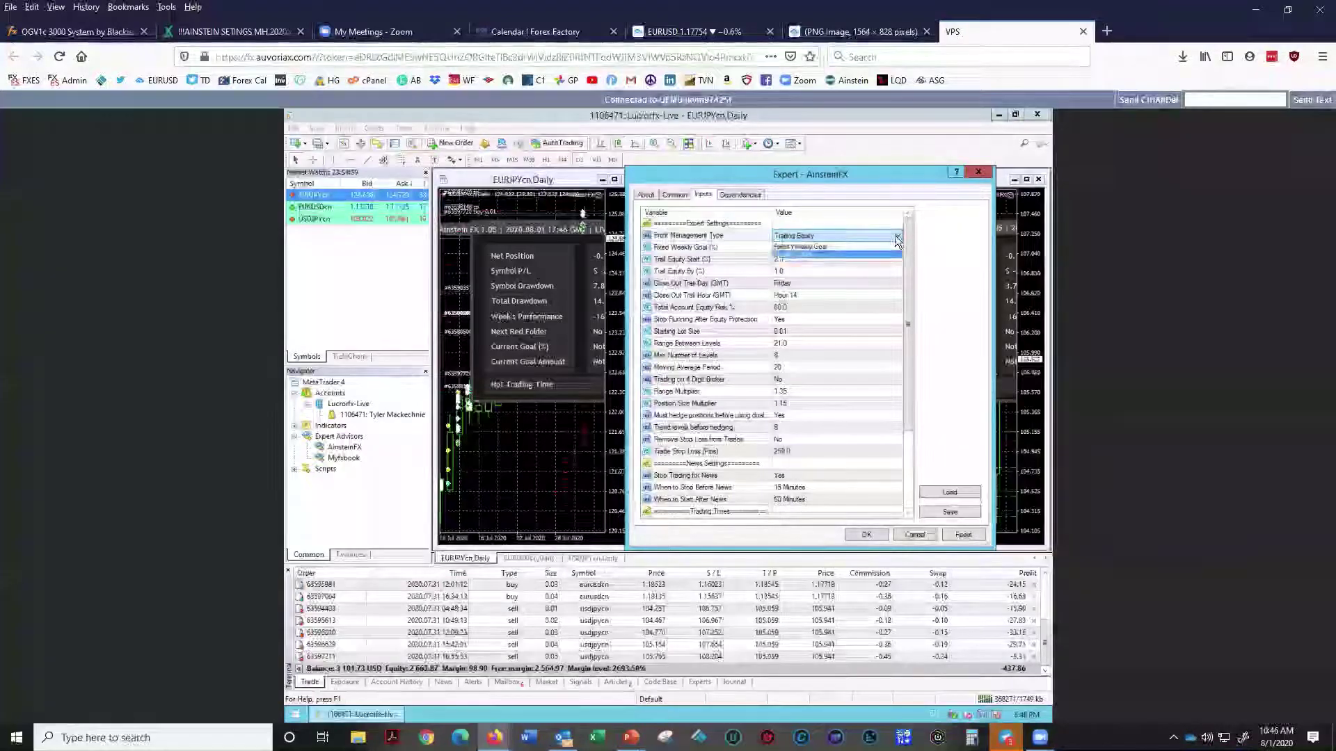
pyautogui.click(859, 247)
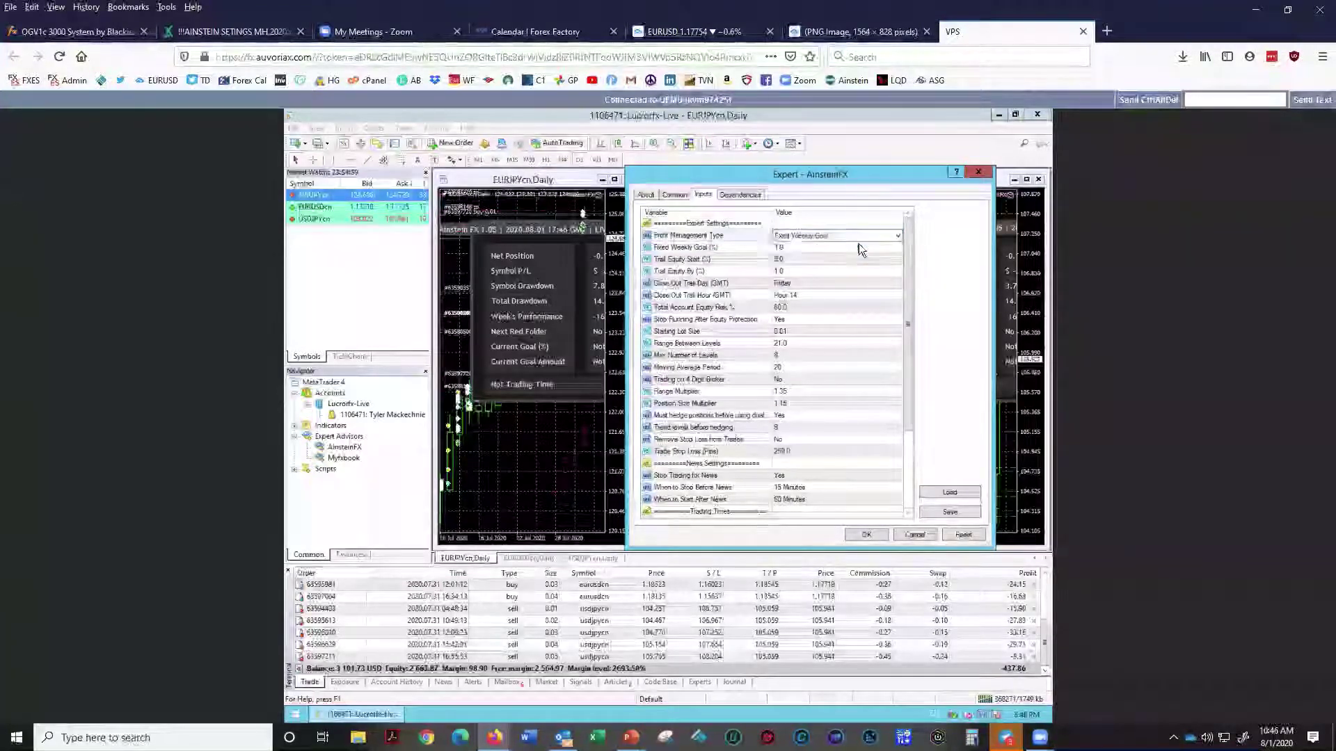
pyautogui.click(740, 249)
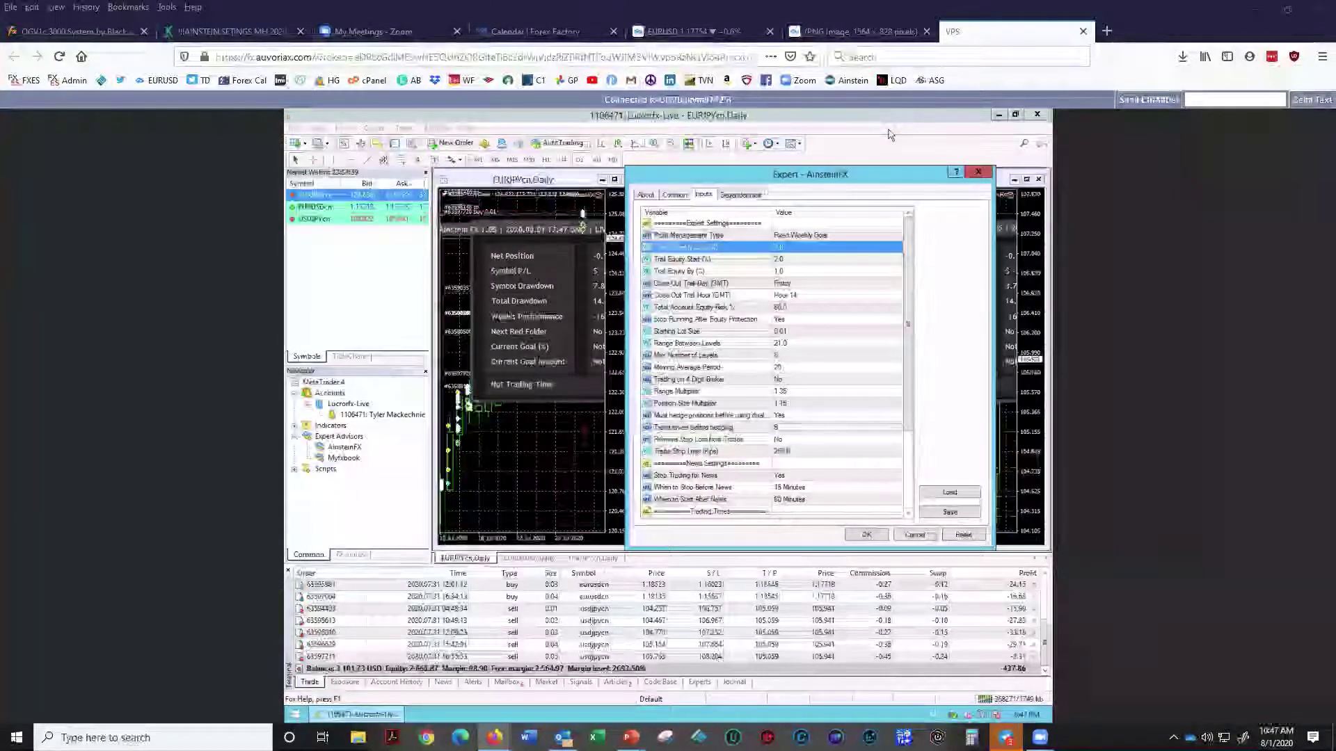
pyautogui.click(758, 451)
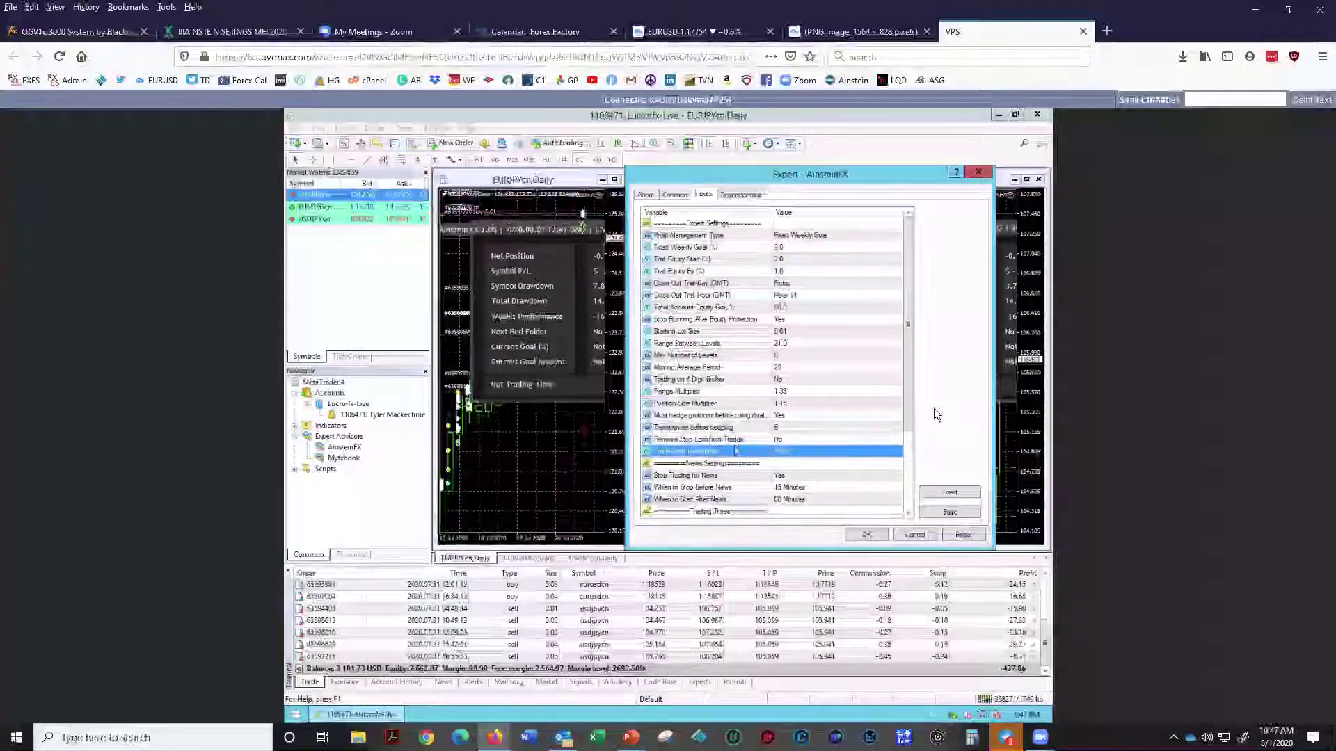